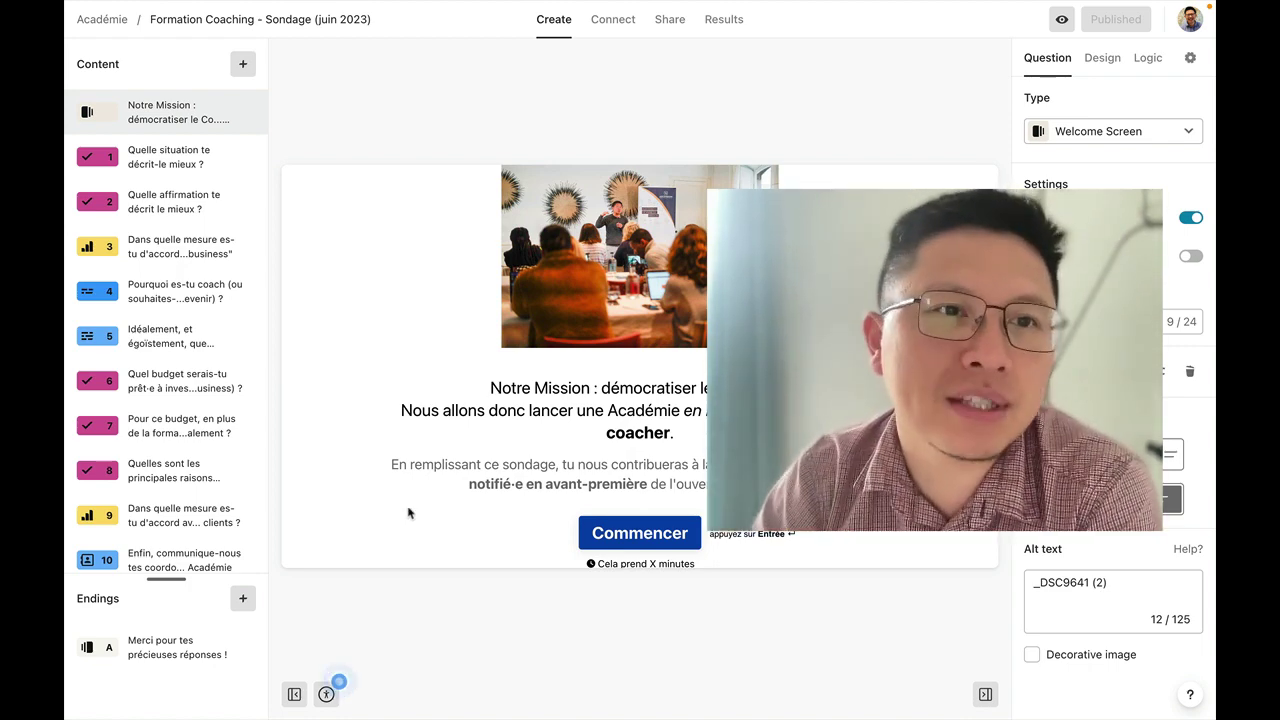
scroll(459, 312, down, 1)
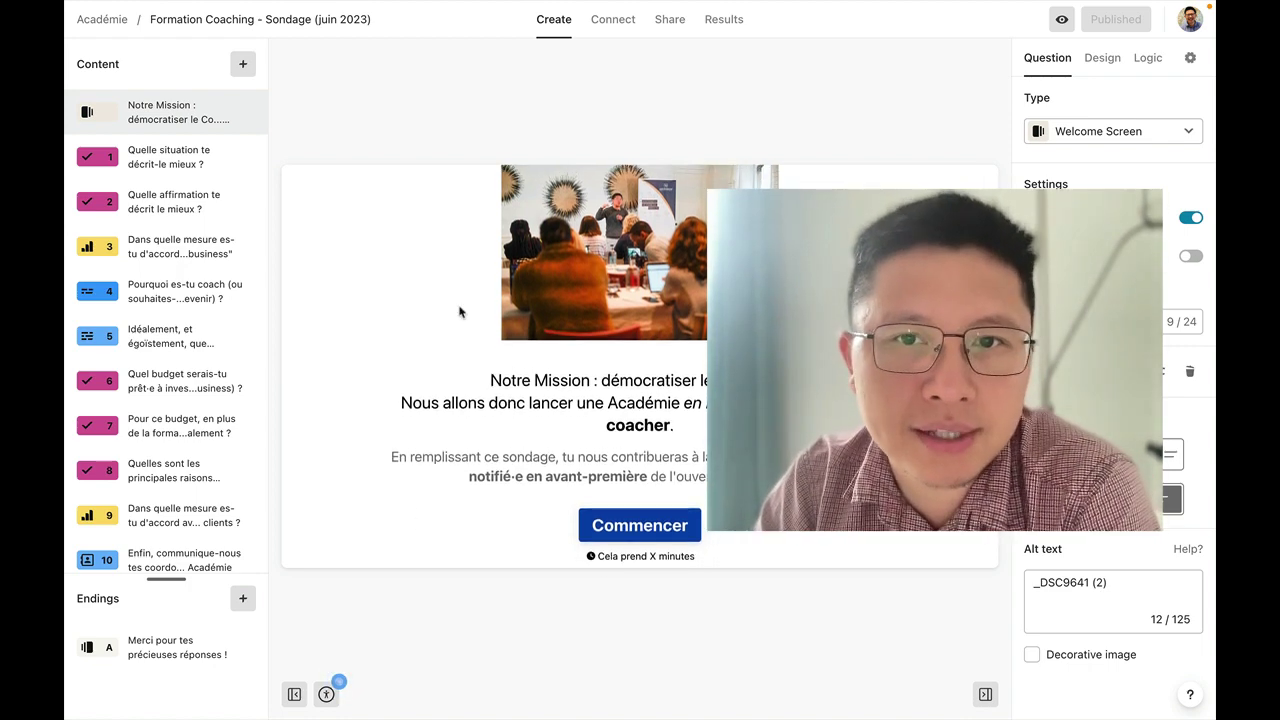
scroll(459, 312, up, 2)
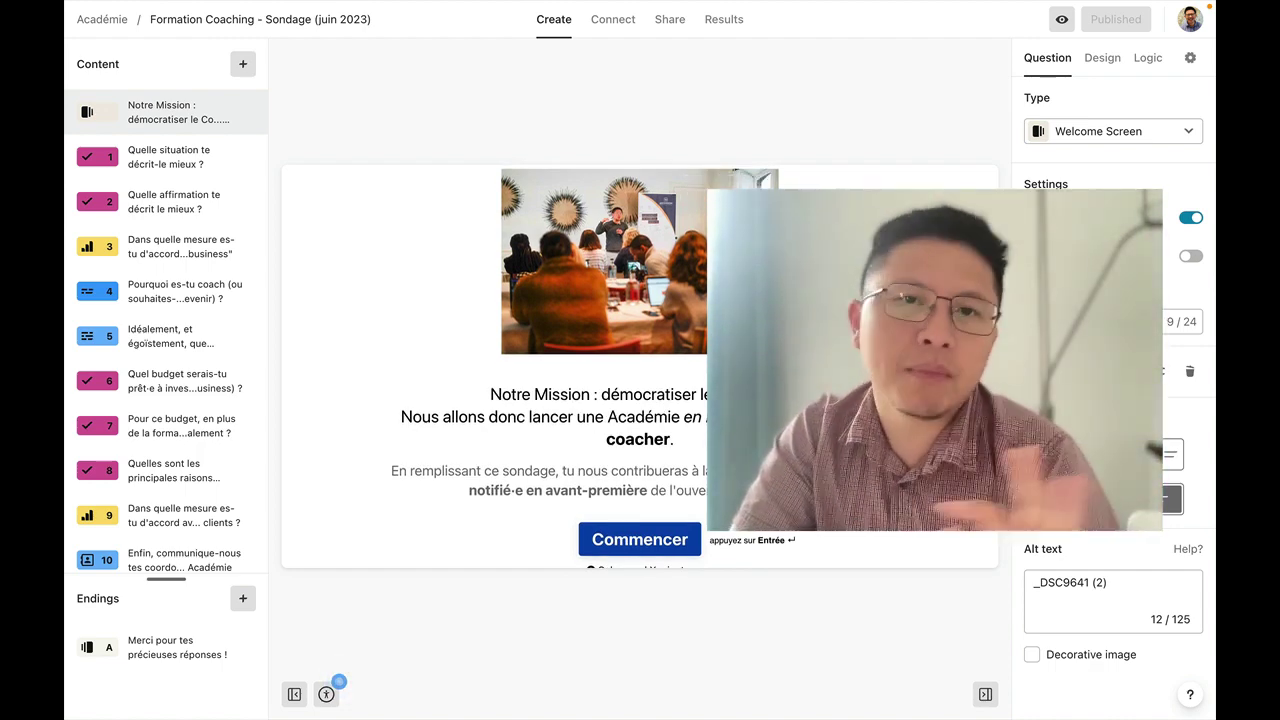
mouse_move(666, 317)
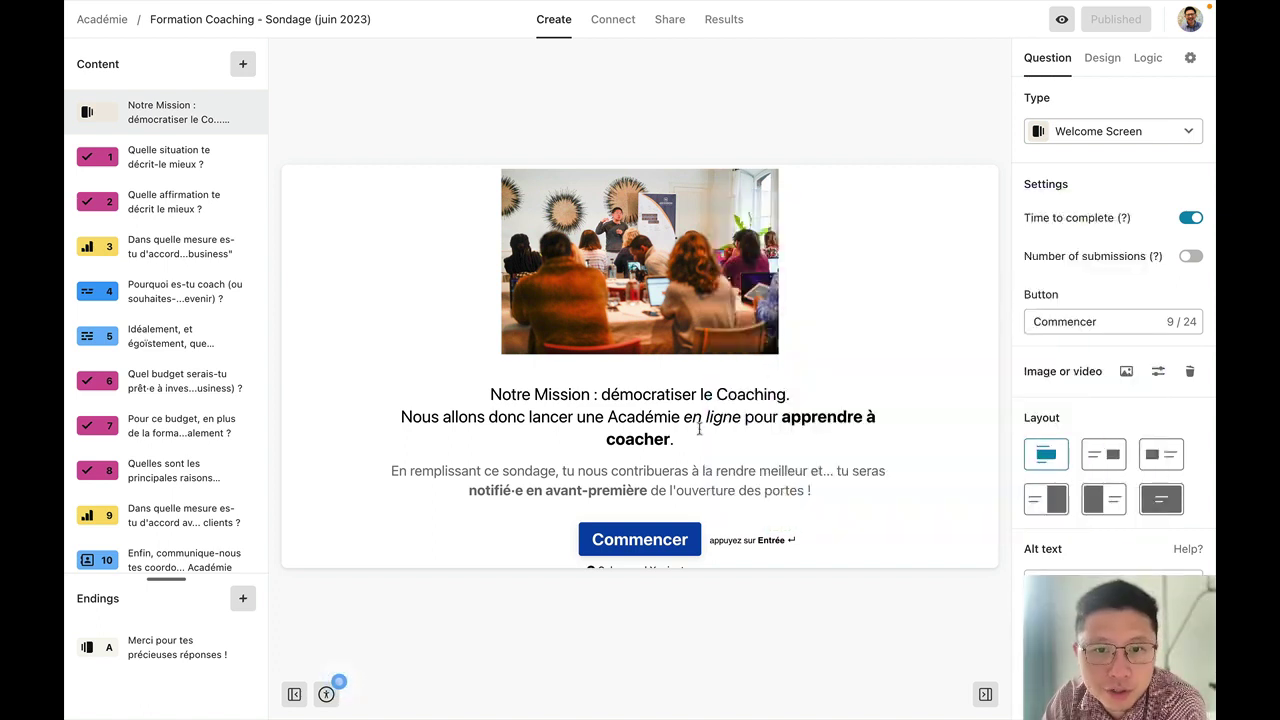
drag(674, 440, 481, 392)
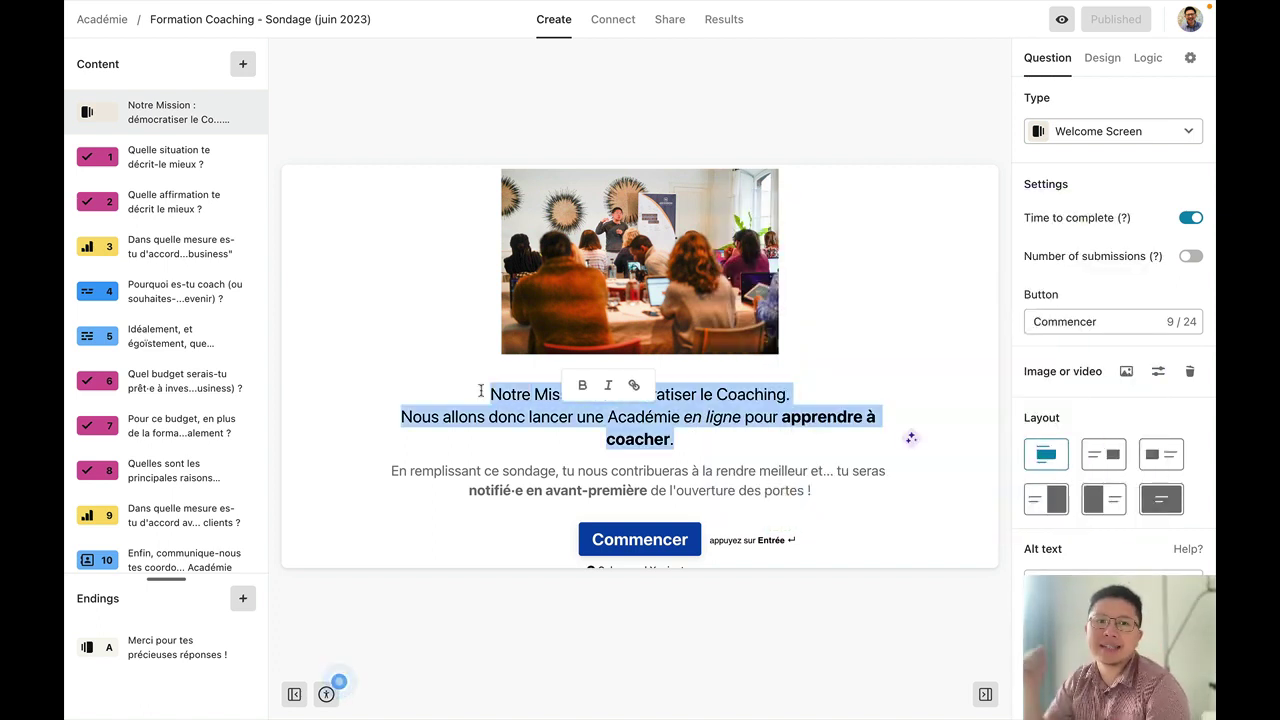
click(427, 316)
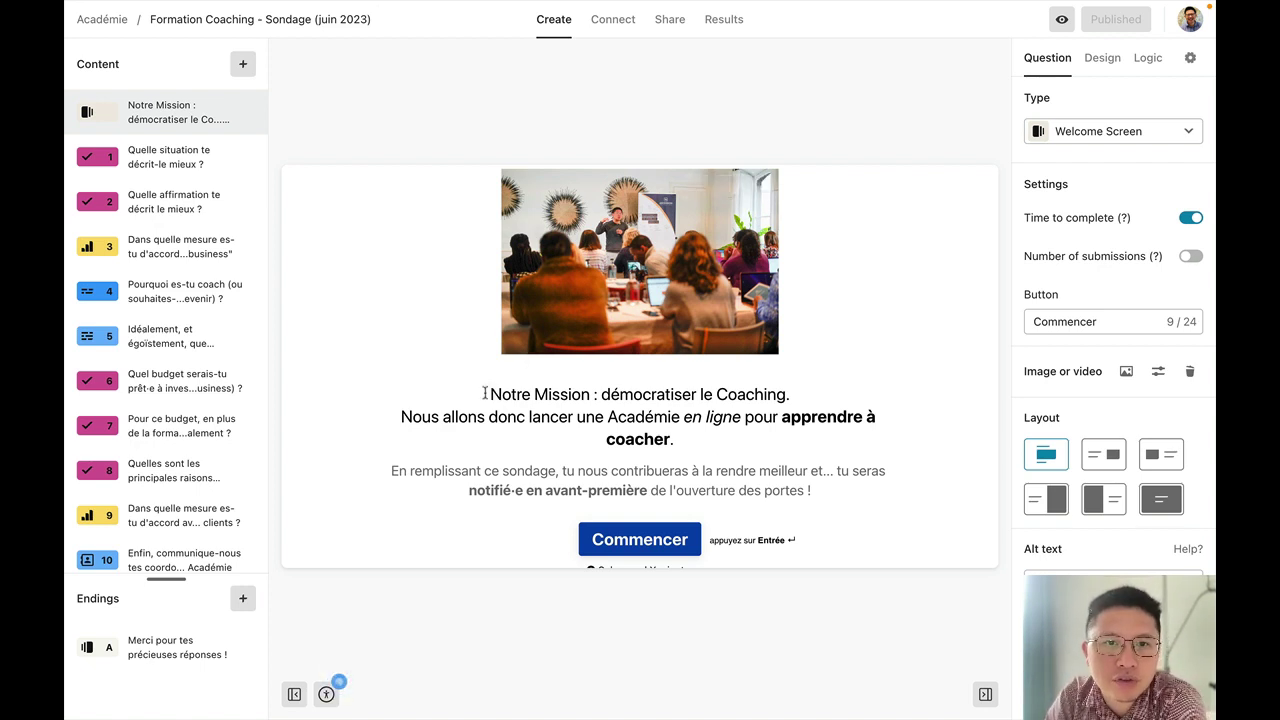
drag(484, 393, 741, 437)
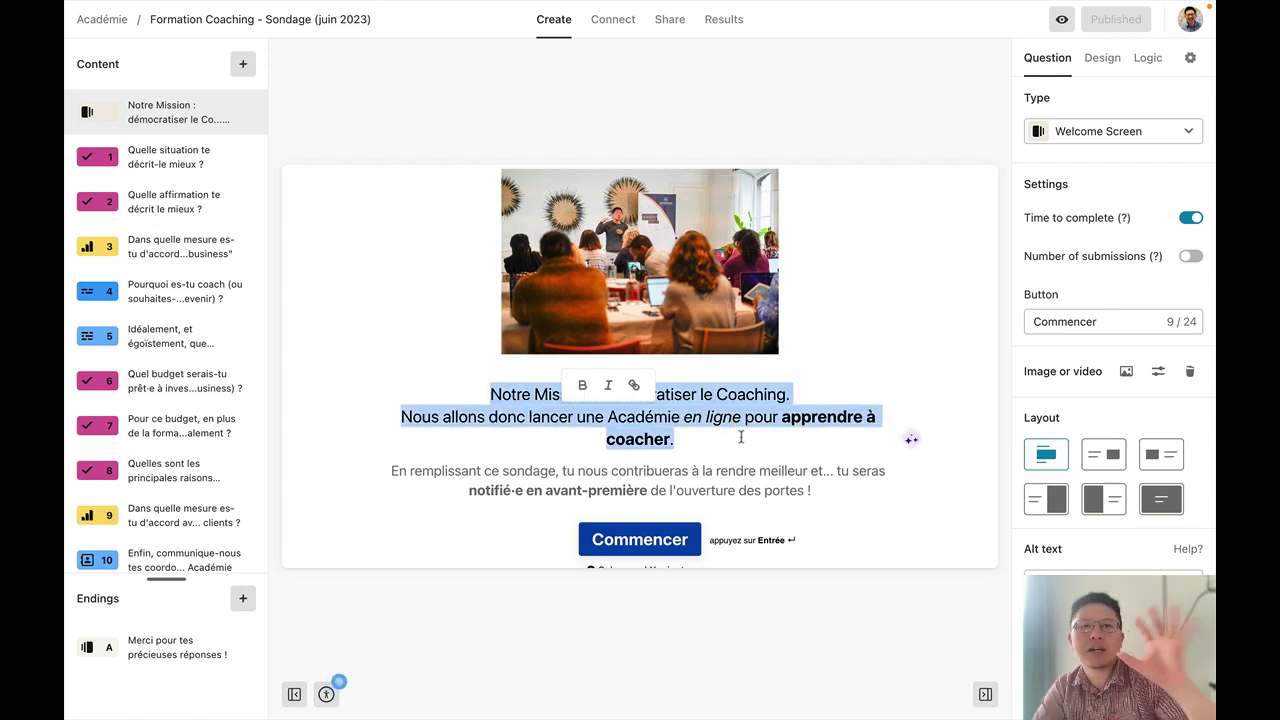
Replace the period after "démocratiser le Coaching" in the welcome heading with ", pour transformer notre monde !".
click(857, 379)
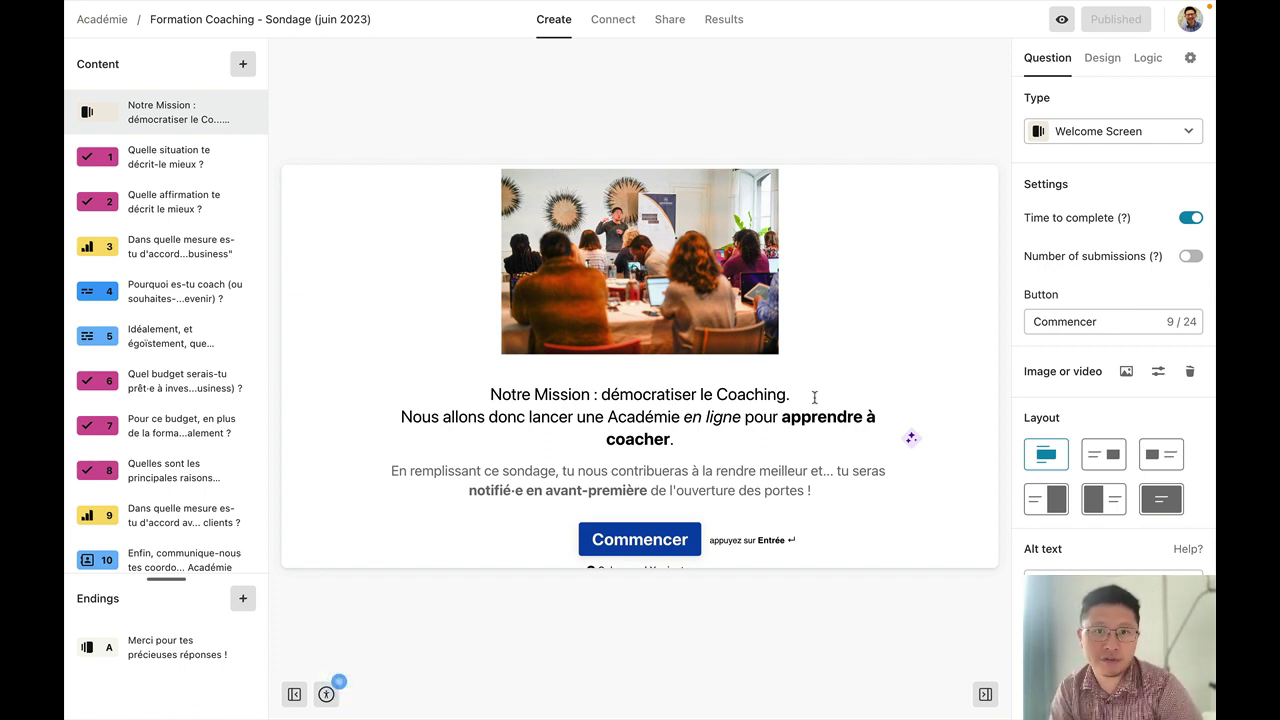
key(BackSpace)
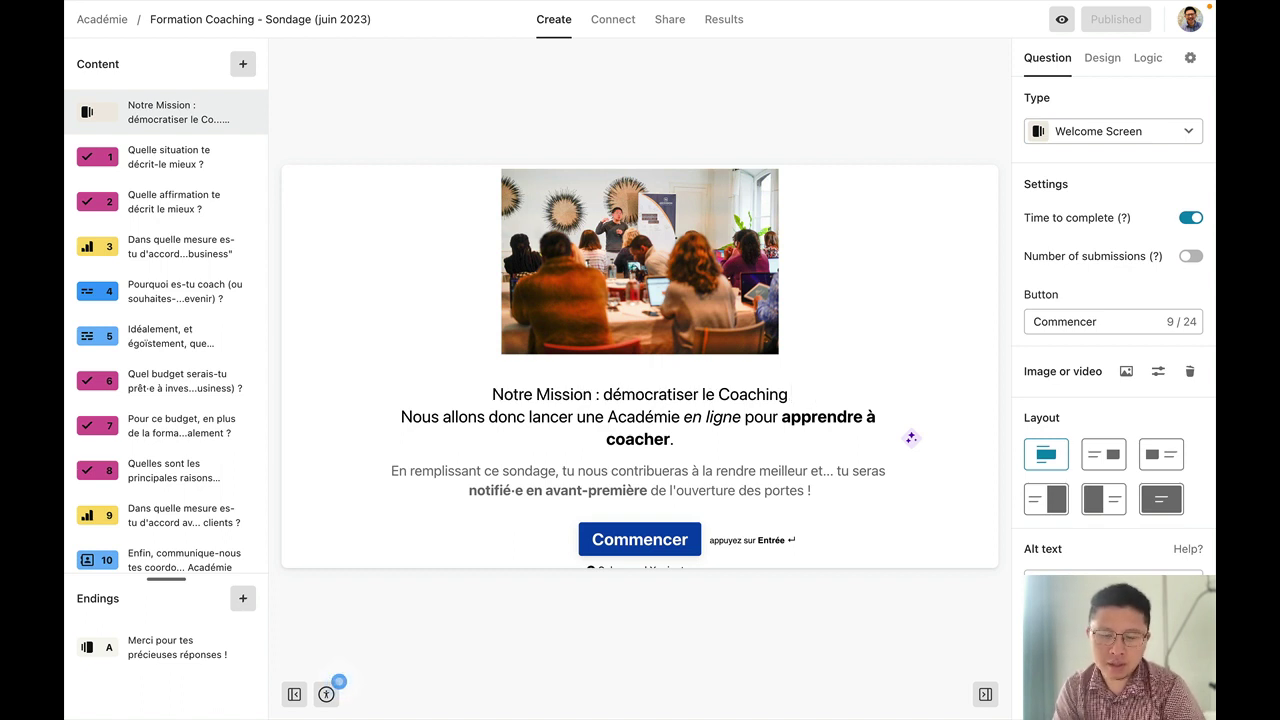
text(, pour )
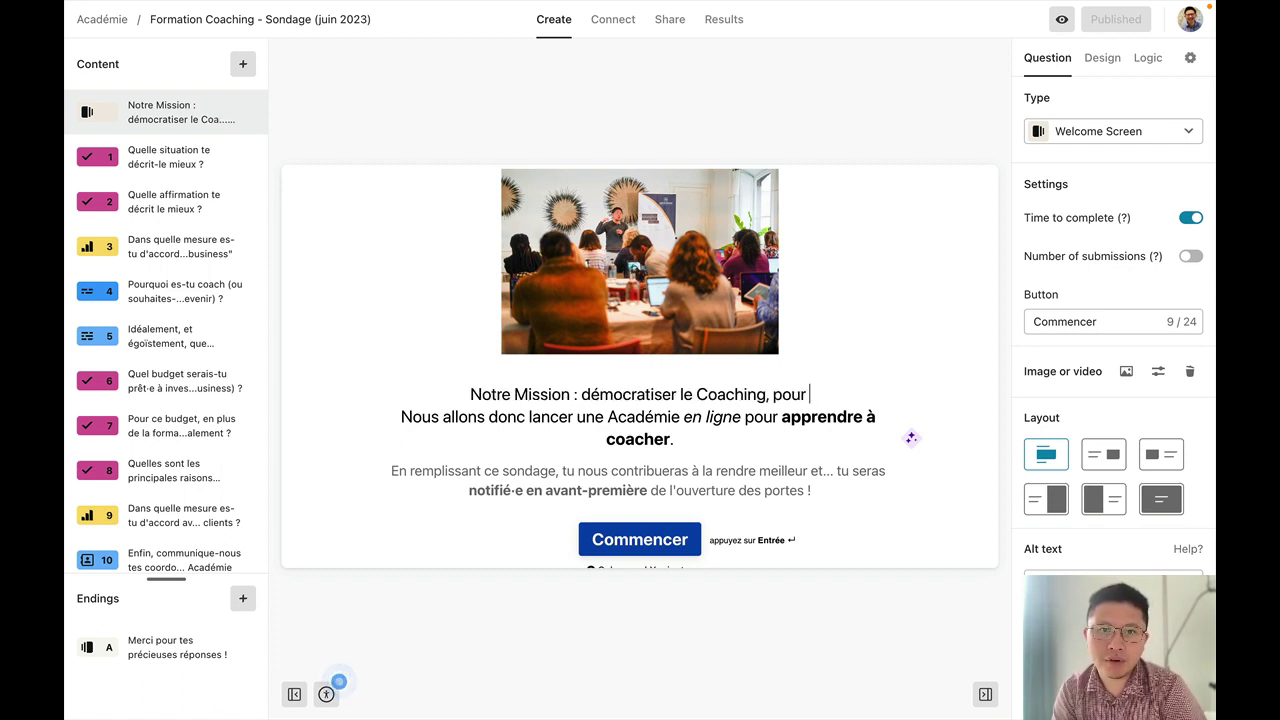
text(transformer ntore m)
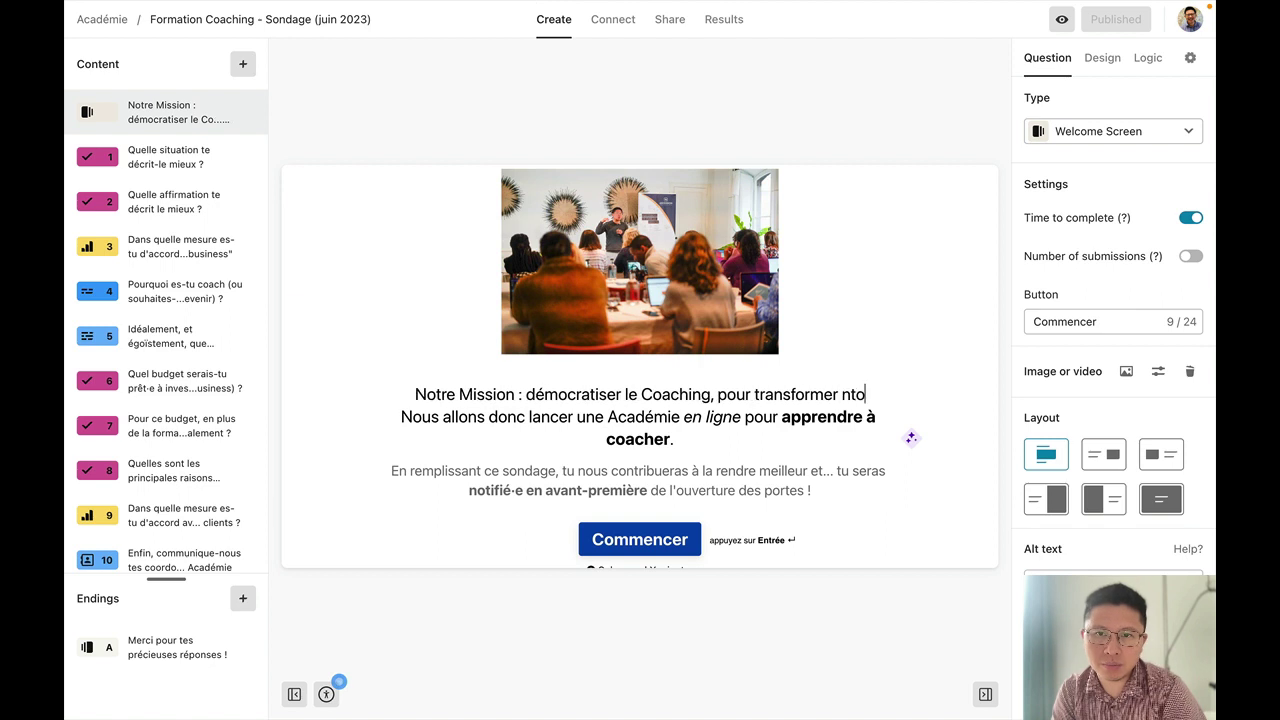
key(BackSpace)
key(BackSpace)
key(BackSpace)
key(BackSpace)
key(BackSpace)
key(BackSpace)
text(otre monde !)
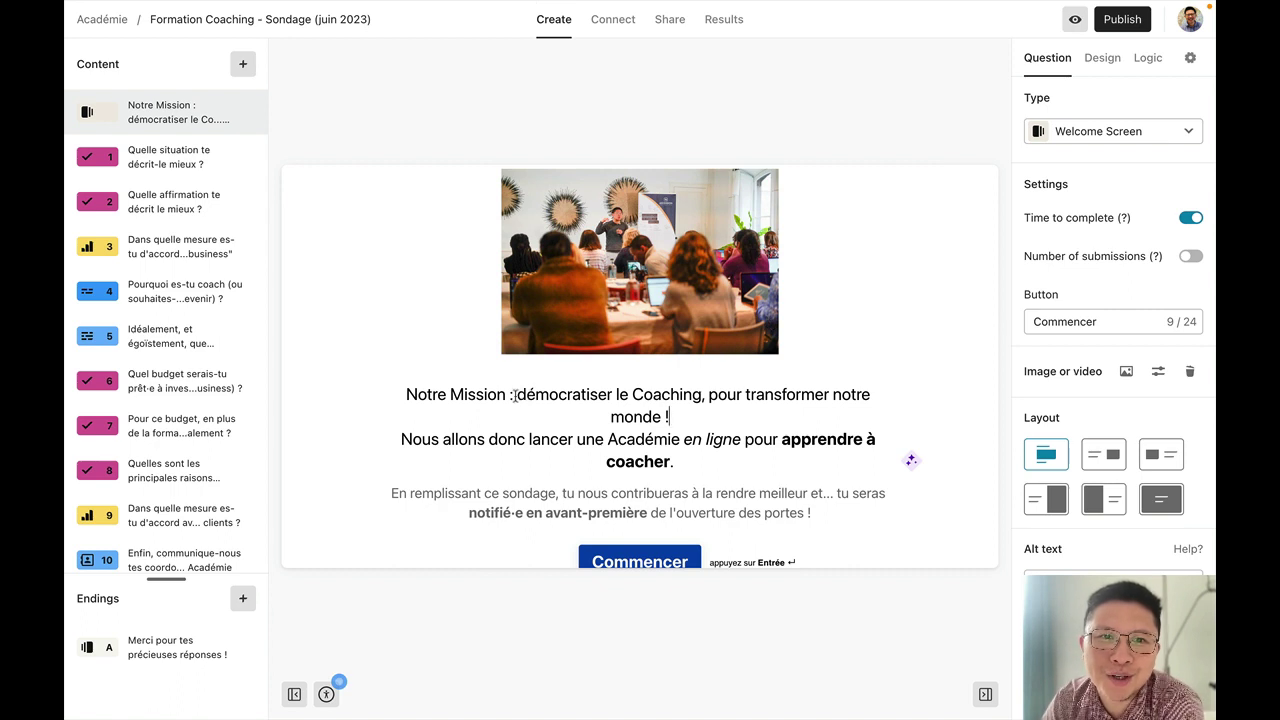
Make "Notre Mission" bold in the welcome heading and capitalize the first letter of "Démocratiser".
drag(507, 394, 419, 397)
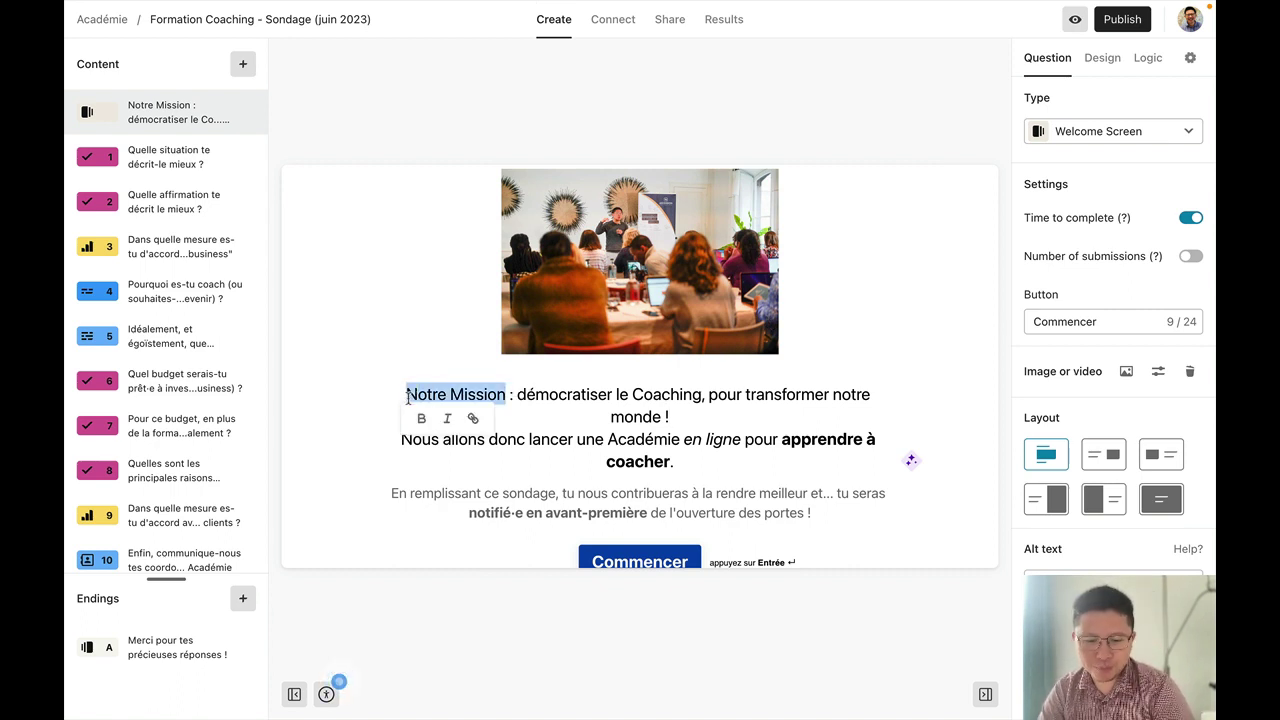
click(423, 417)
click(738, 417)
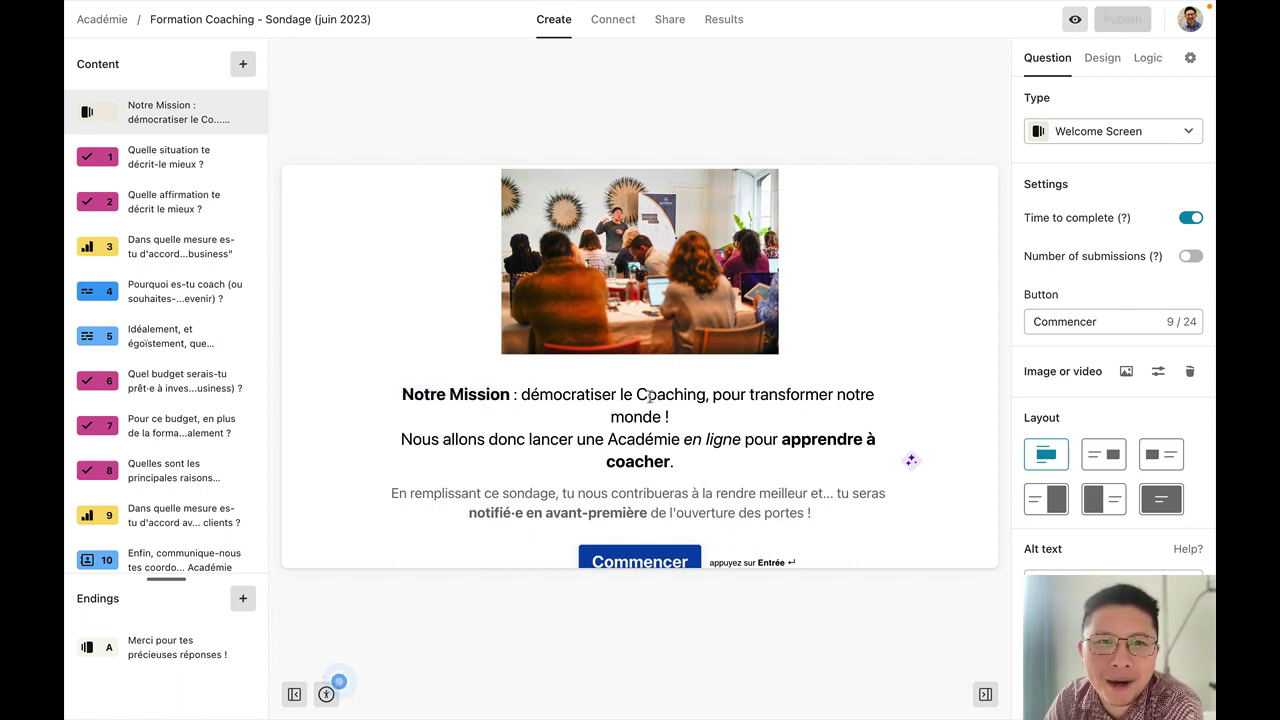
click(529, 394)
key(BackSpace)
text(D)
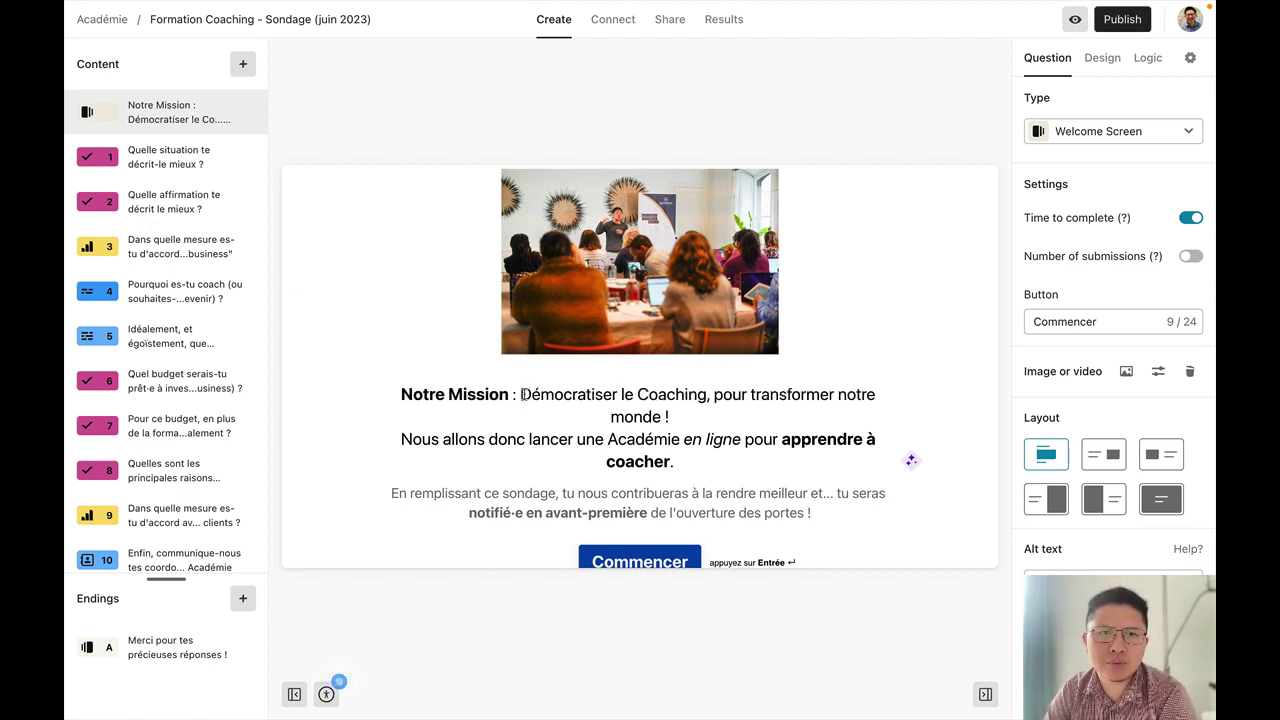
Put "Démocratiser le Coaching" on its own line below "Notre Mission :" and insert a blank line before "Nous allons donc lancer".
key(Return)
click(401, 439)
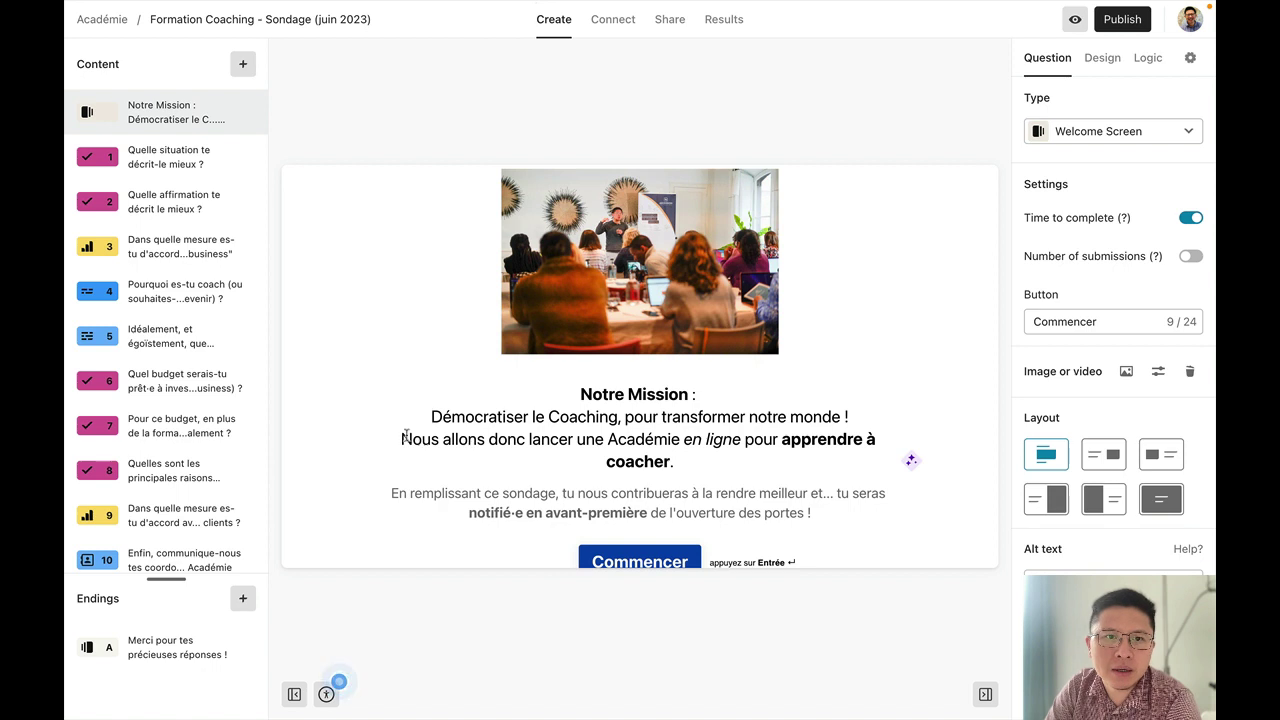
key(Return)
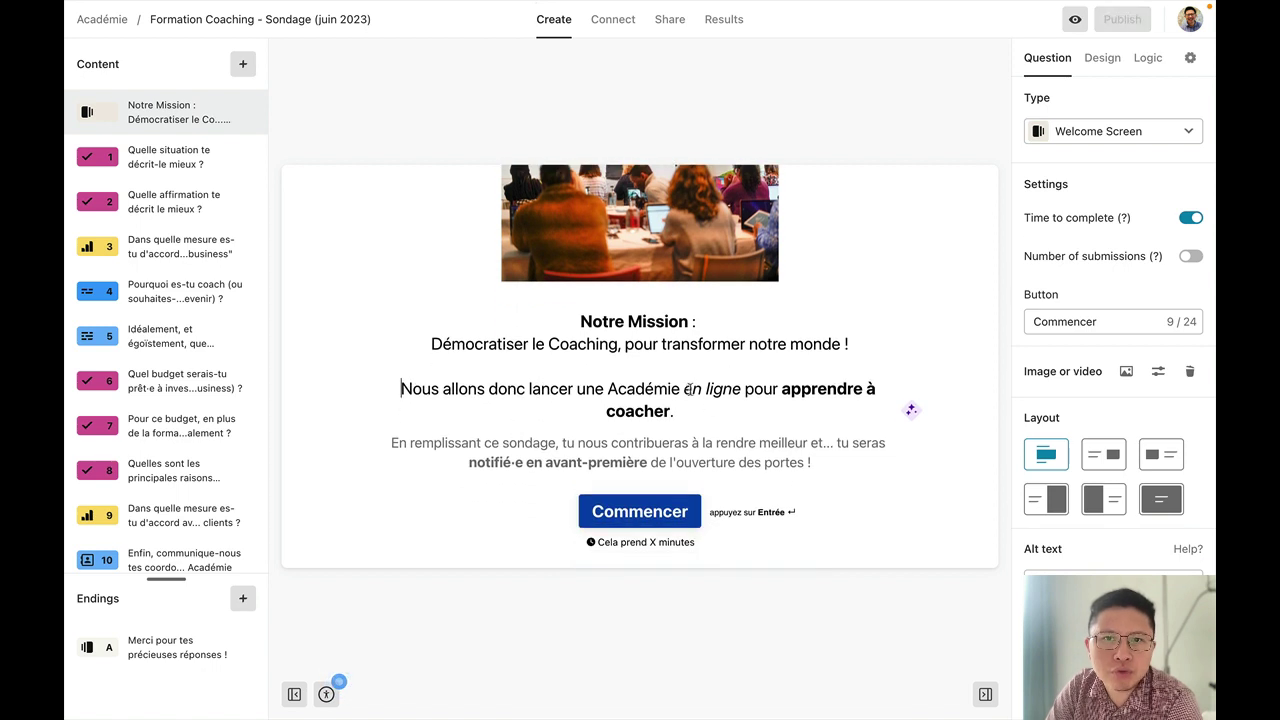
Review the rest of the welcome text and the answer choices of questions 1 and 2.
click(705, 404)
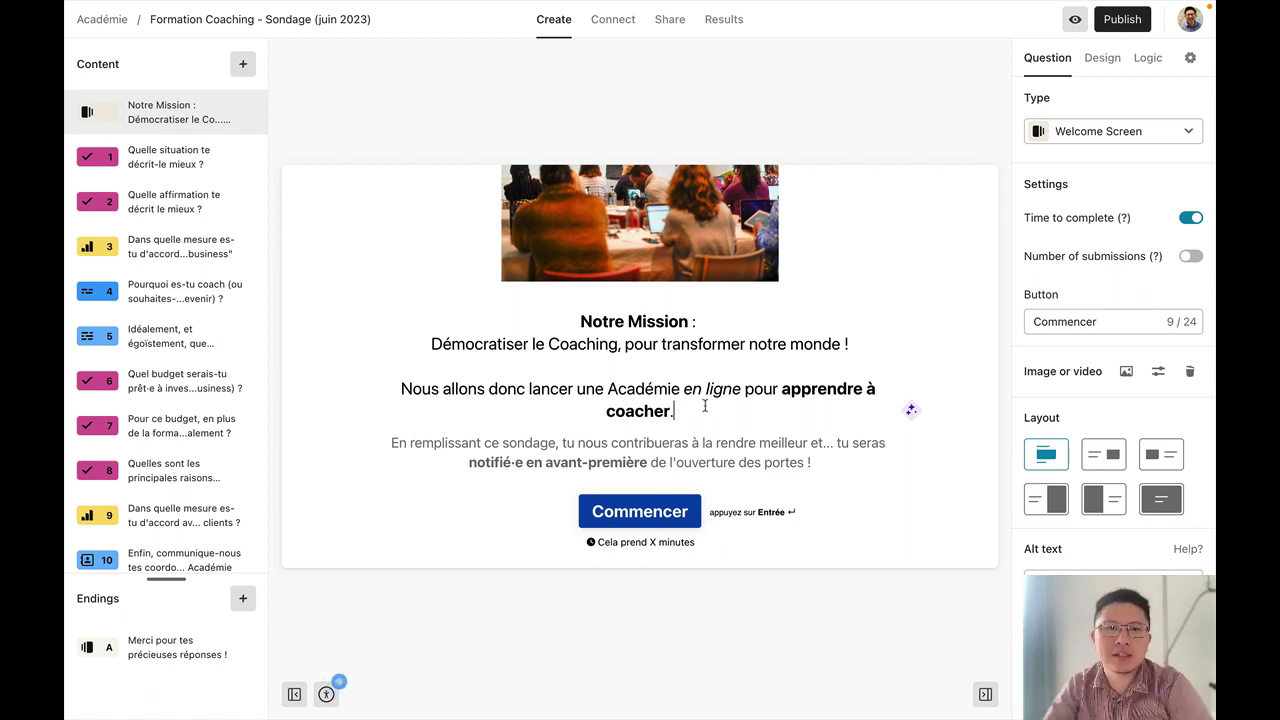
click(815, 462)
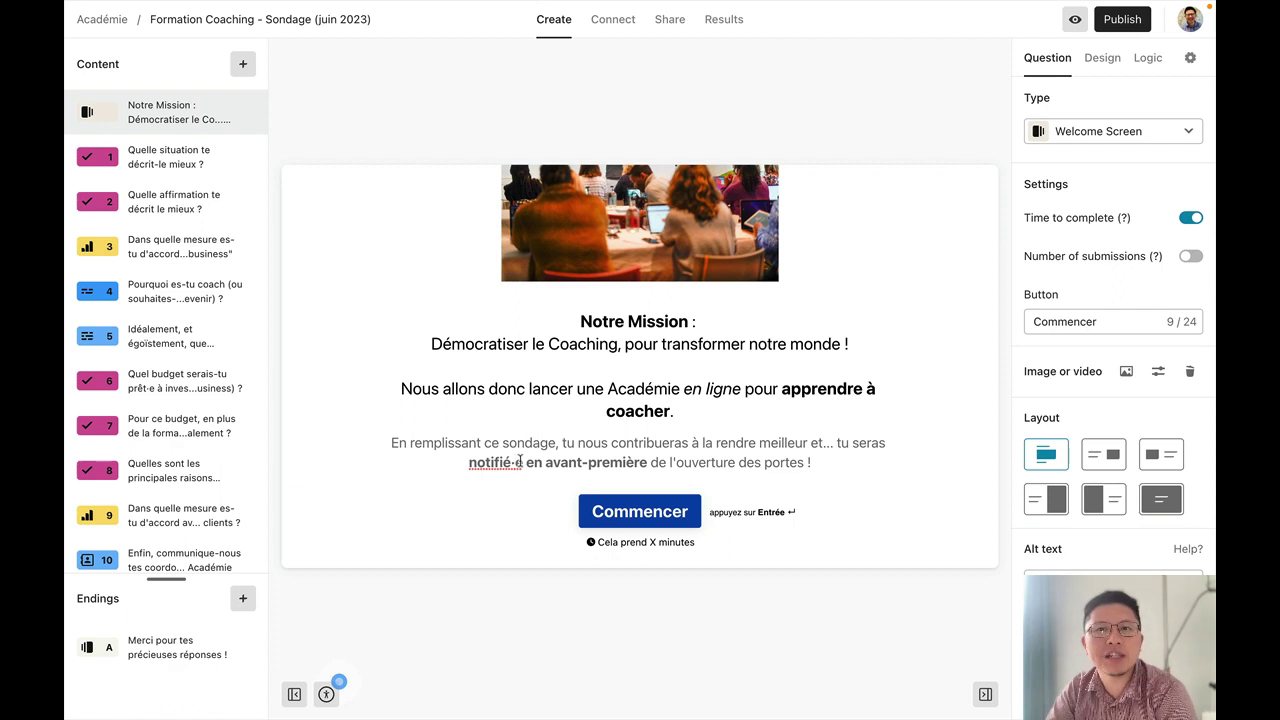
scroll(598, 400, up, 2)
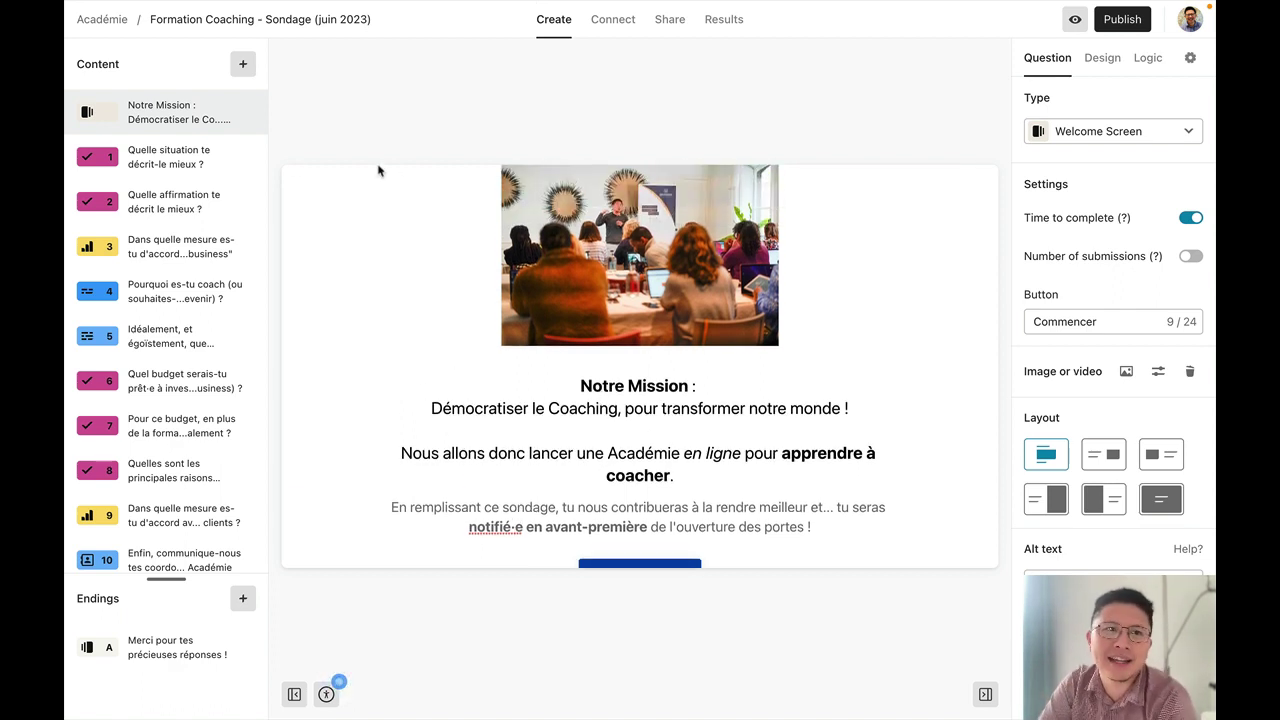
click(206, 162)
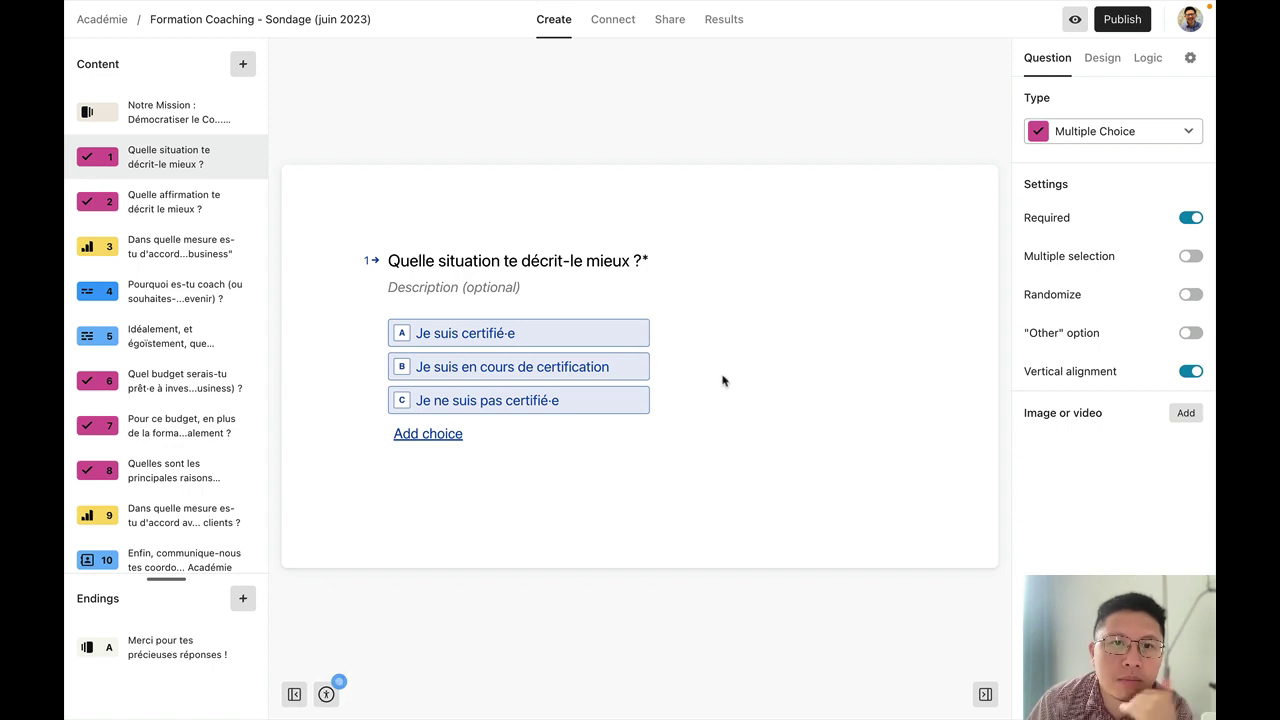
click(172, 199)
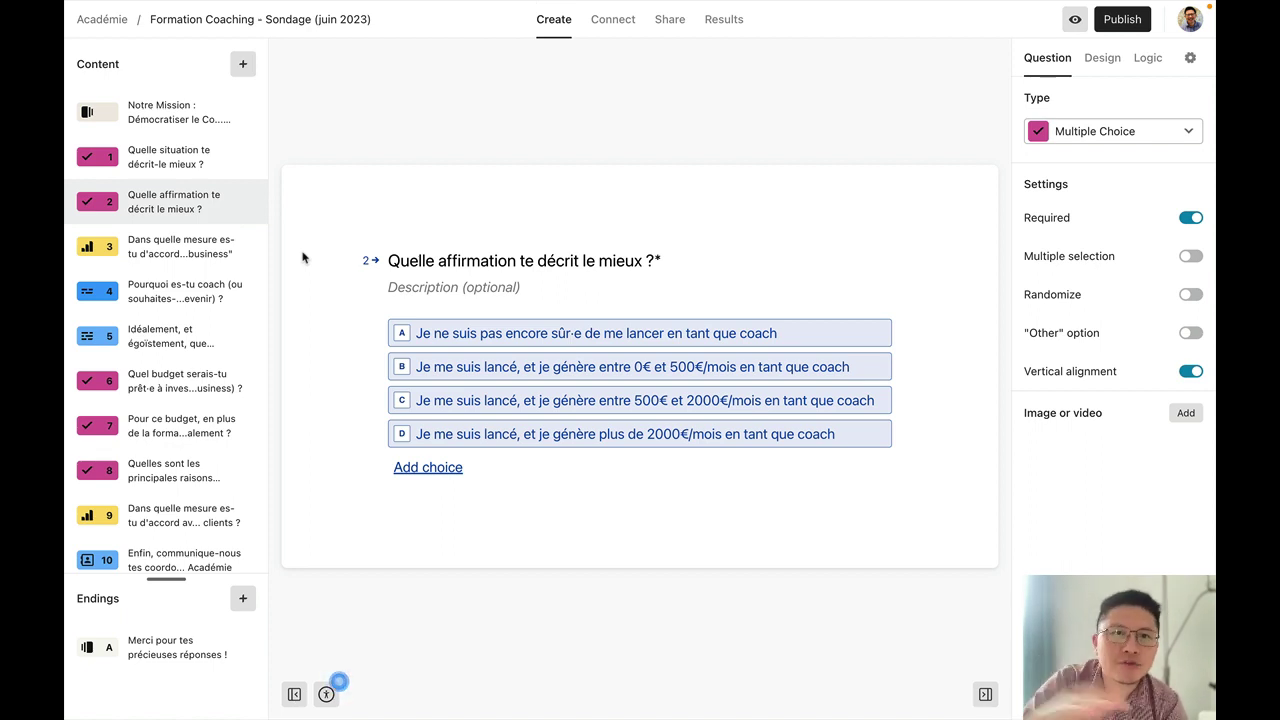
In question 3, end the sentence with " ?" and insert "(ie manque de légitimité)" after "compétences de coach".
click(147, 245)
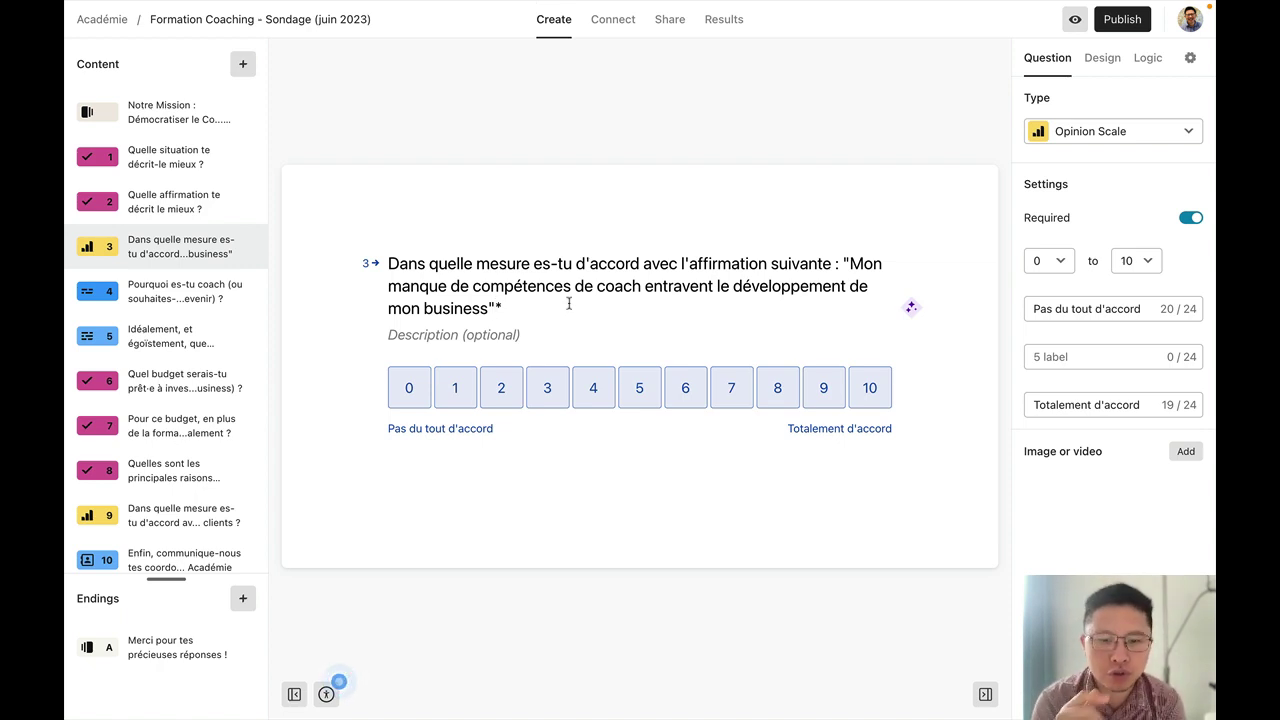
text(?)
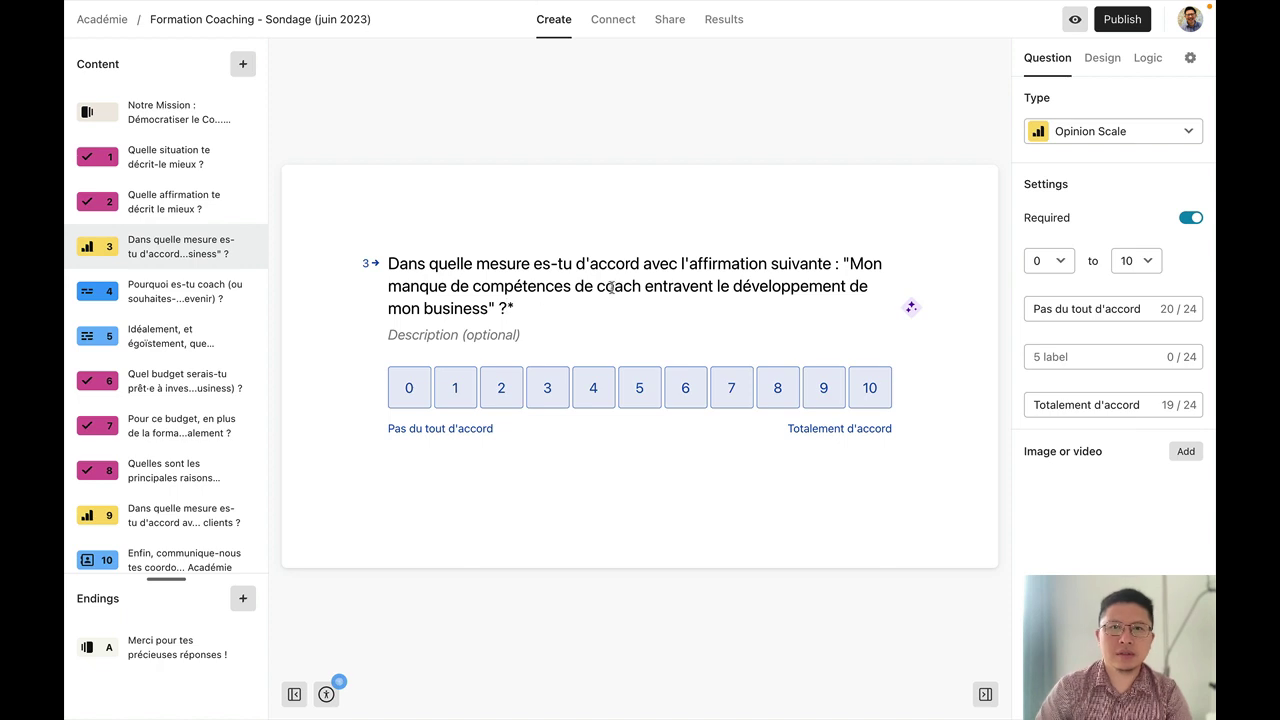
click(645, 287)
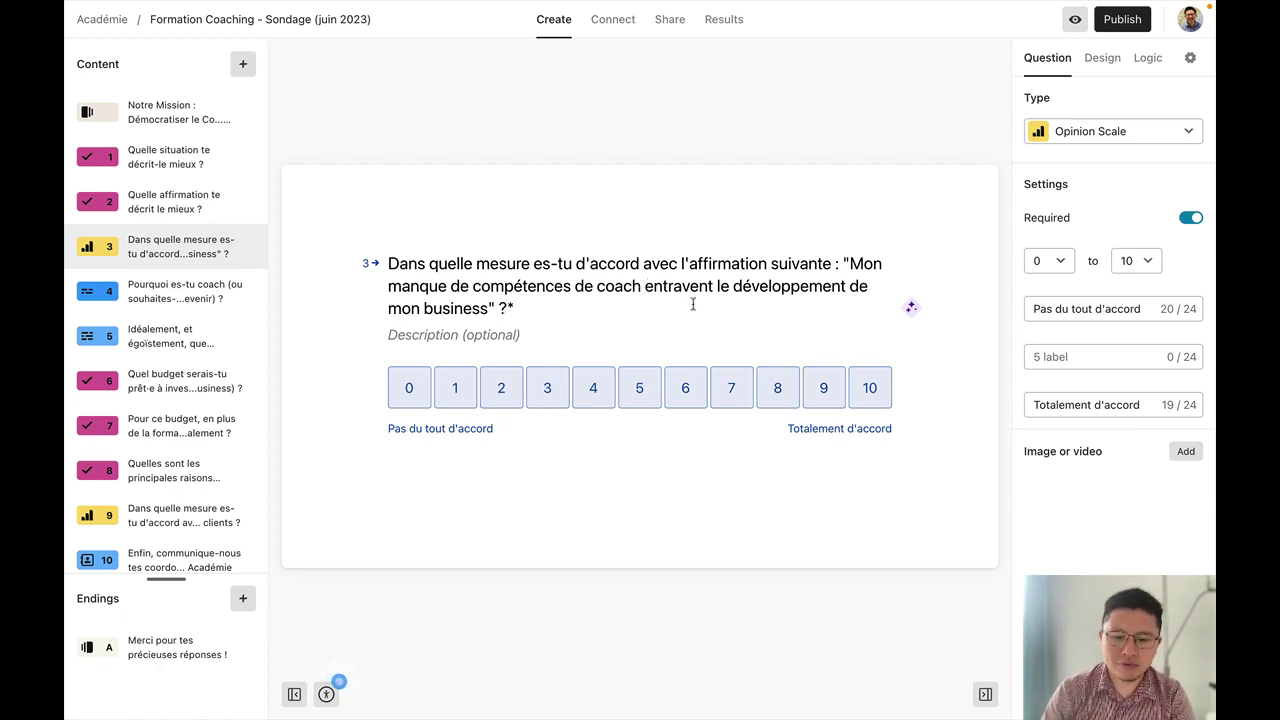
text(()
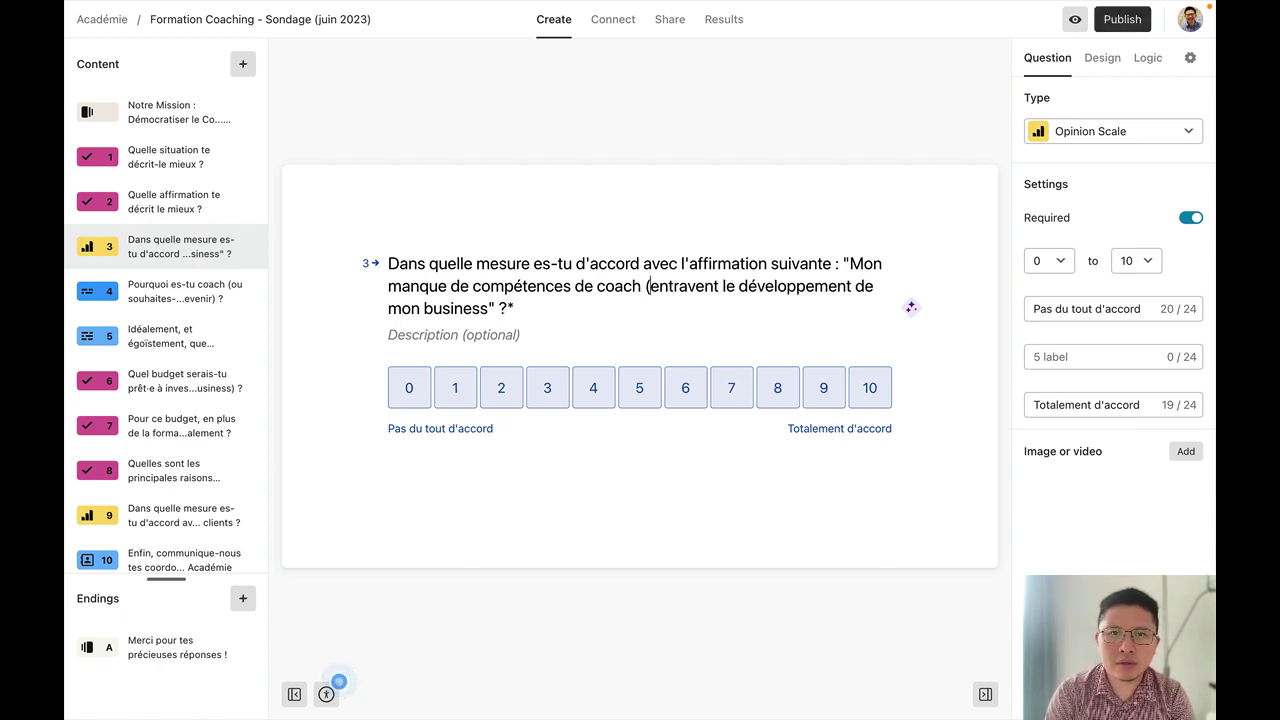
text(ie manque de légit)
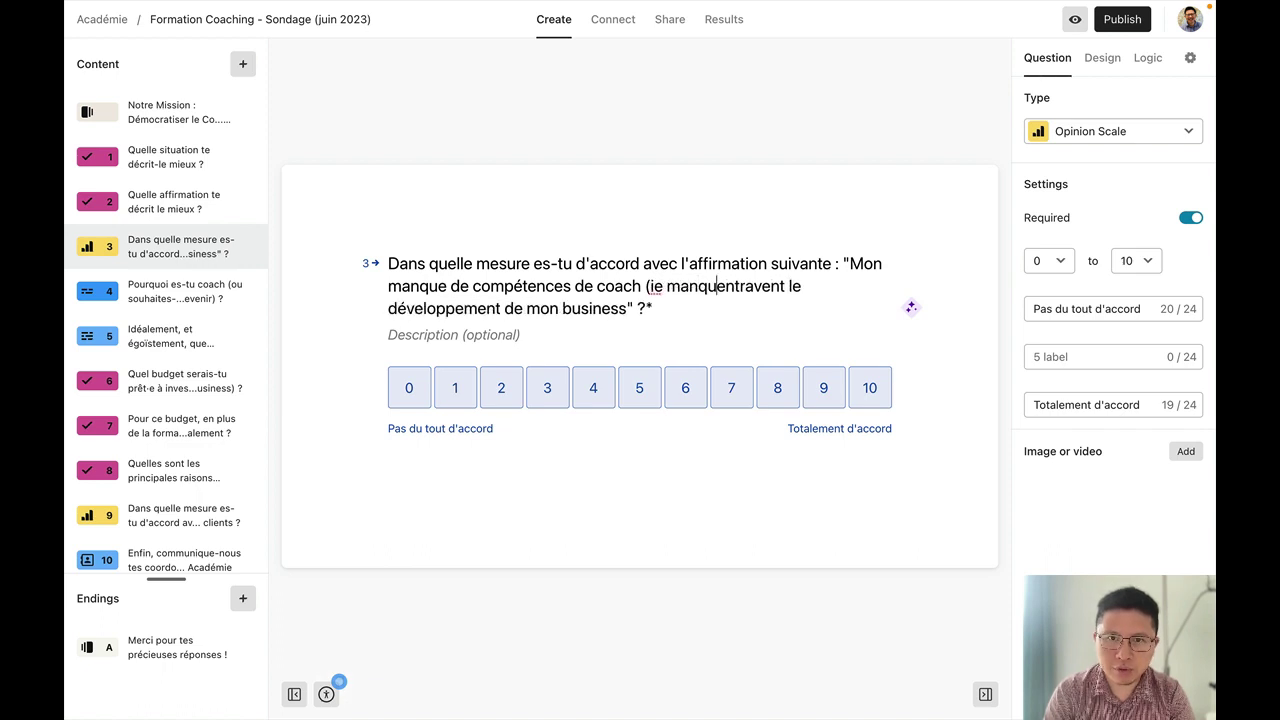
text(imité) e)
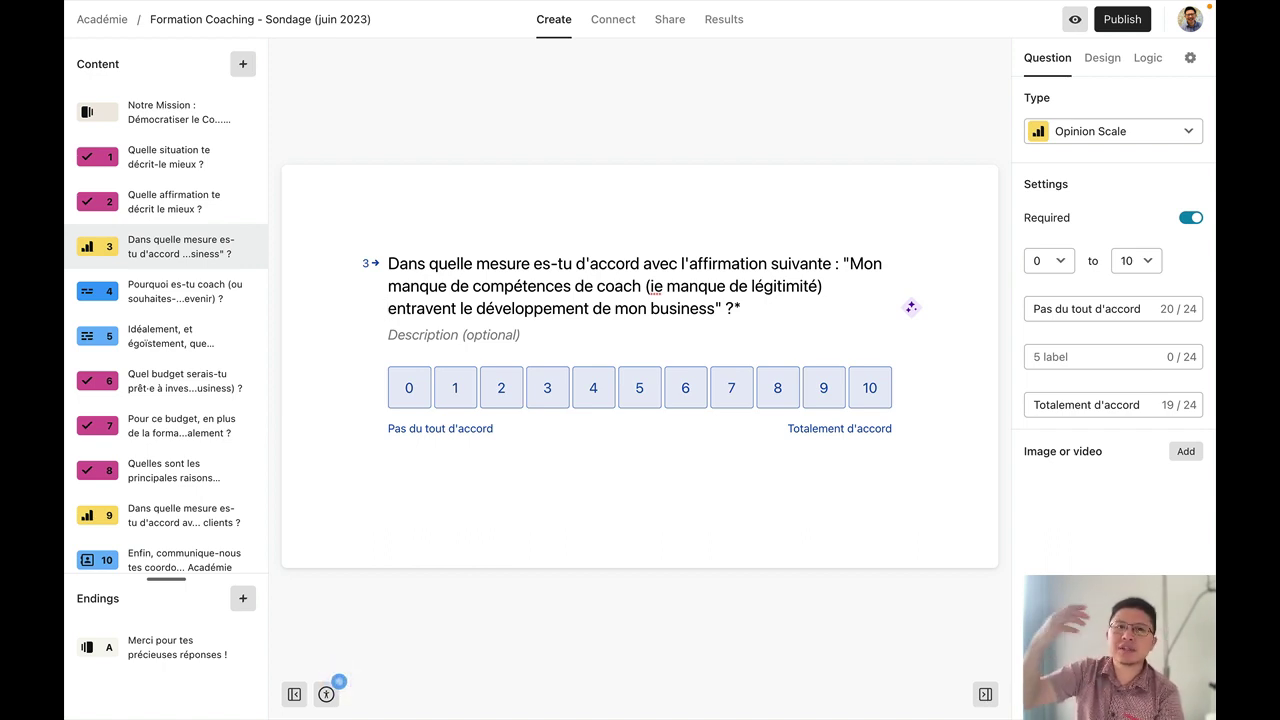
Review the wording, answer choices and settings of questions 4 through 7.
click(219, 294)
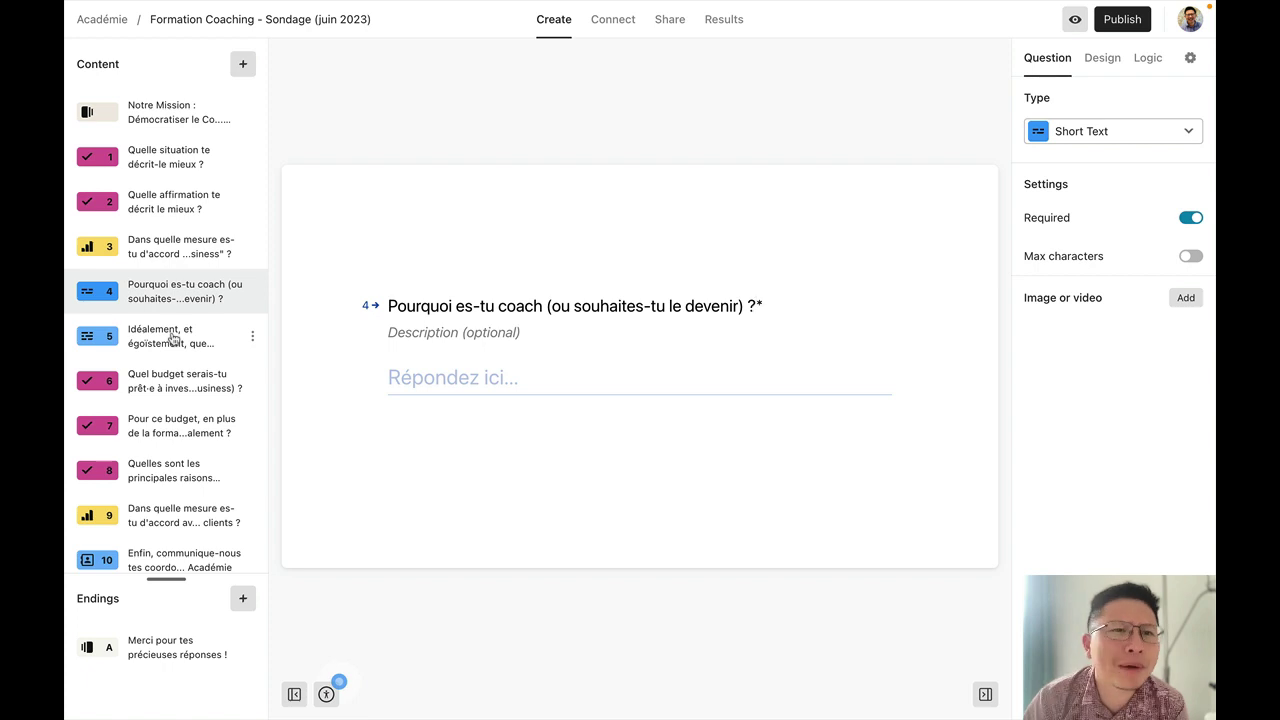
click(172, 338)
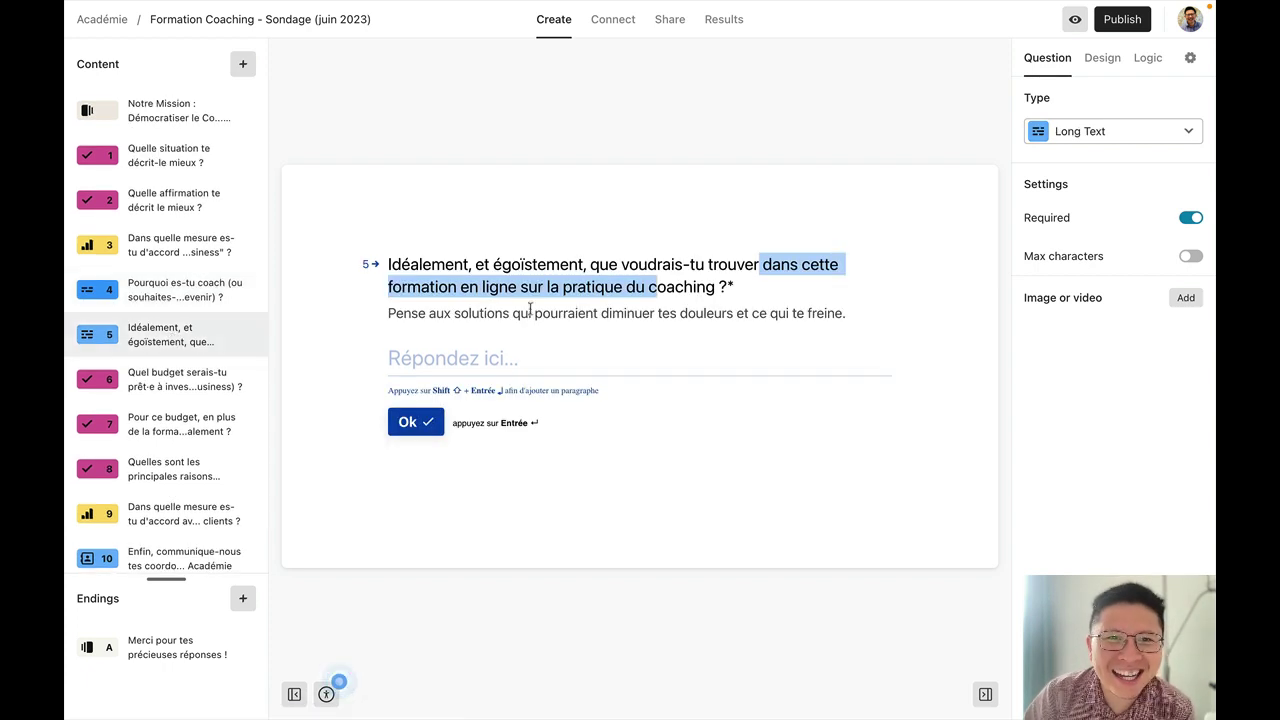
click(664, 289)
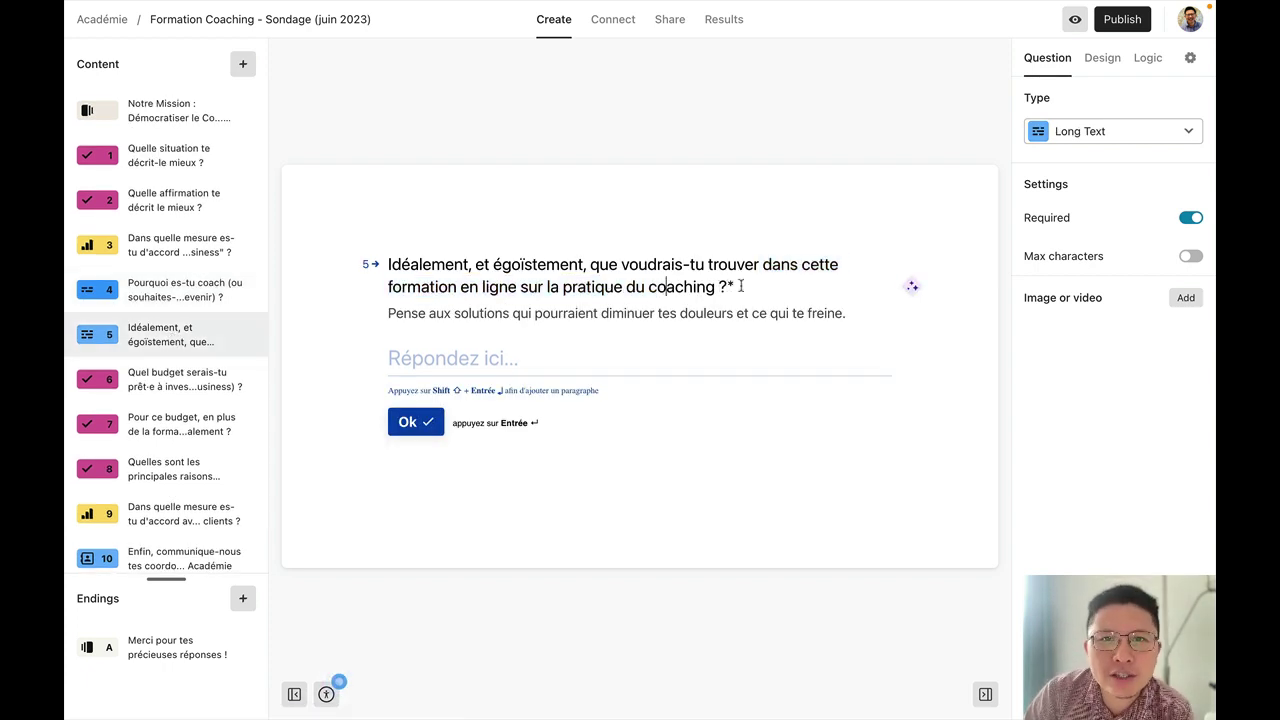
click(741, 287)
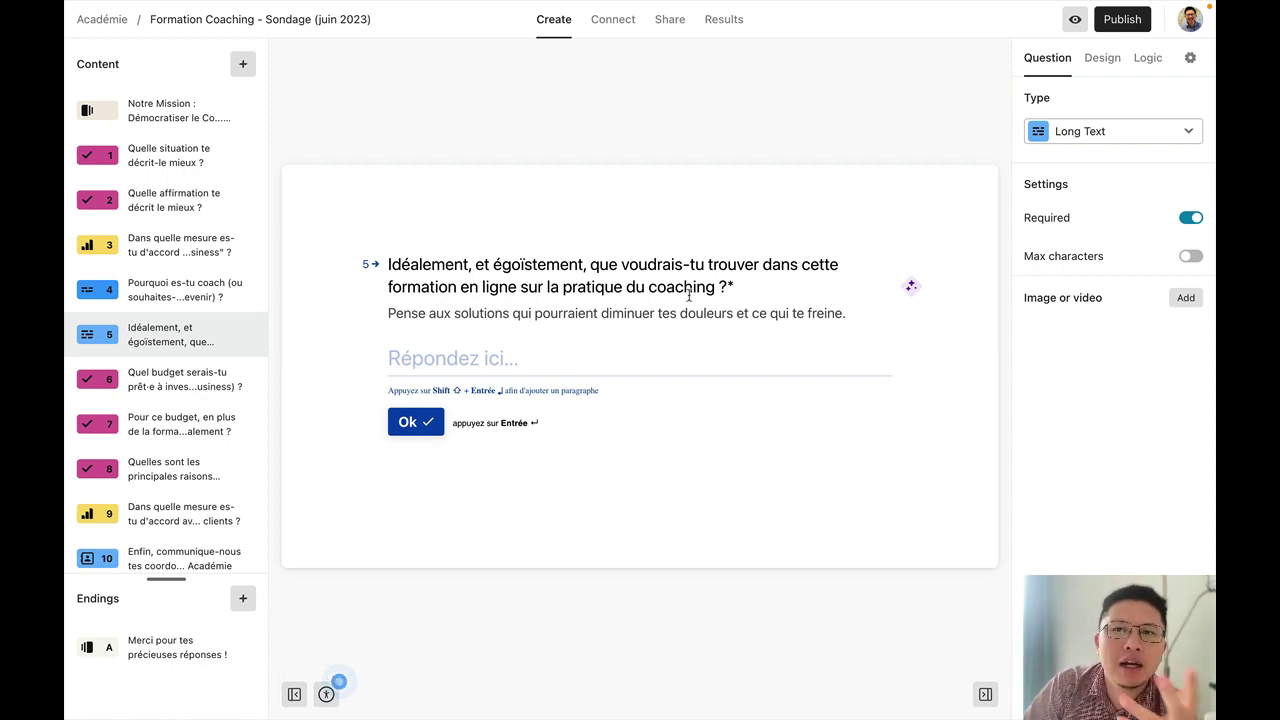
click(740, 287)
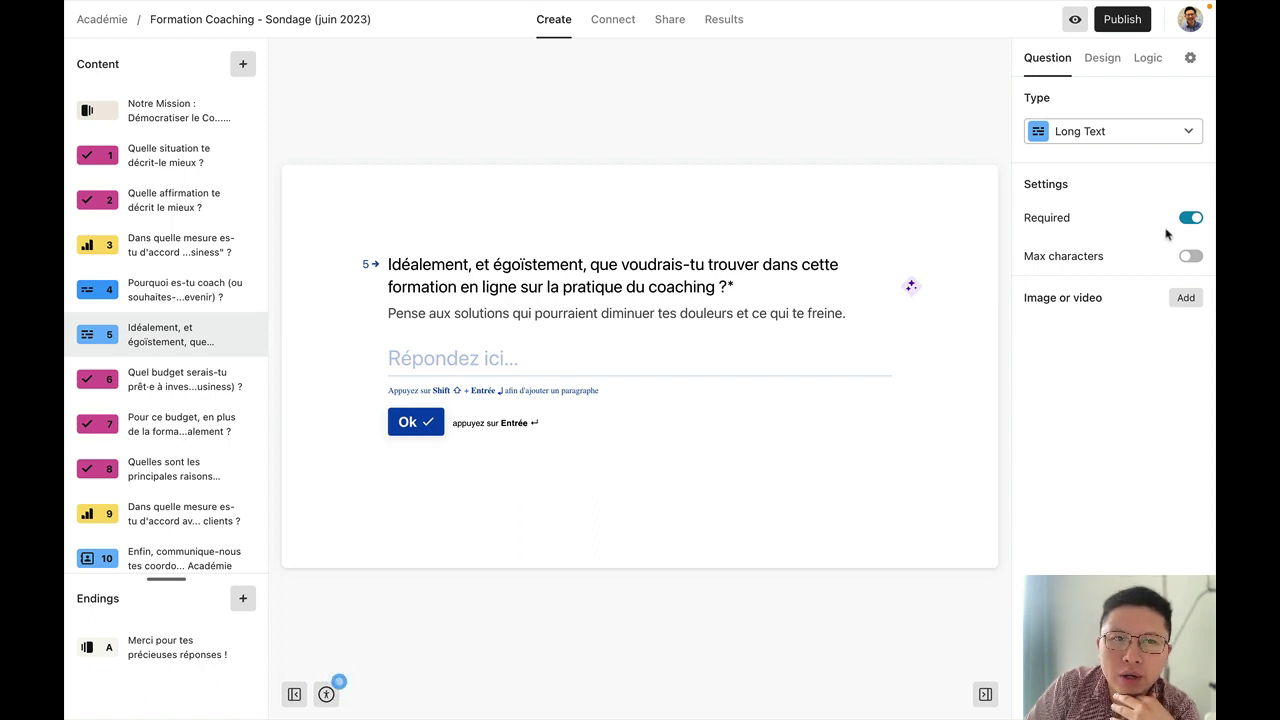
click(186, 378)
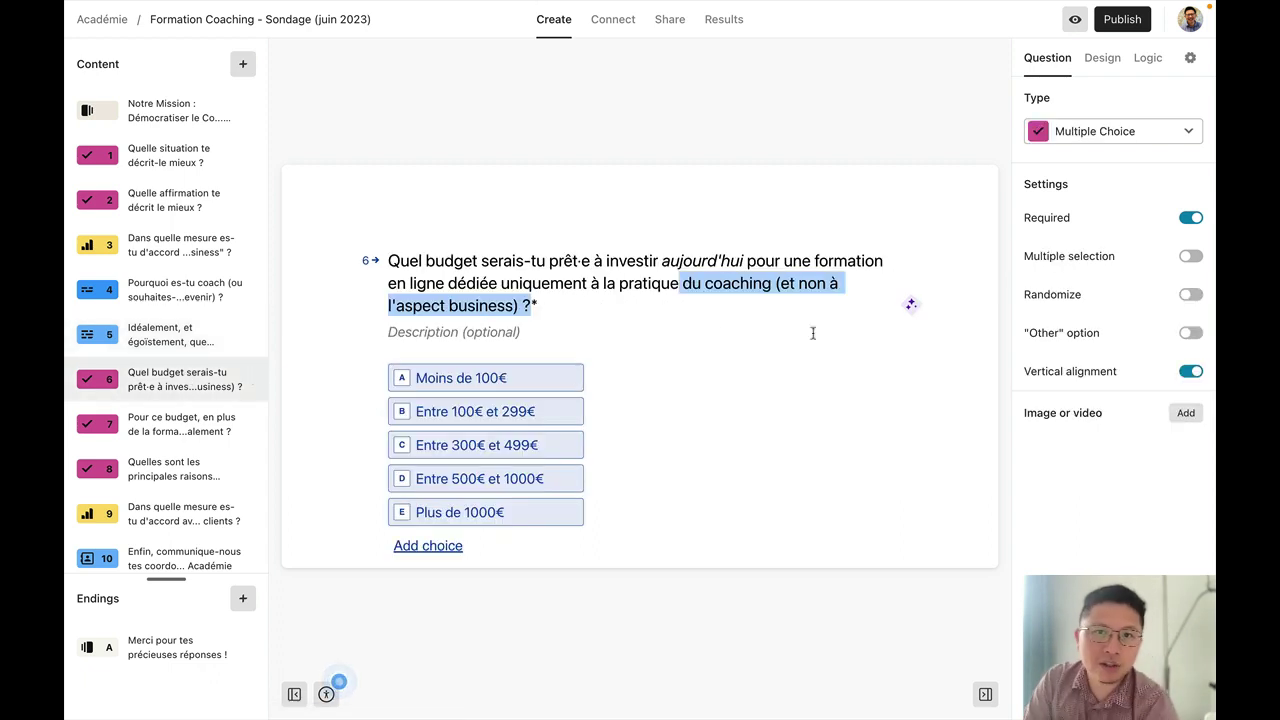
click(663, 315)
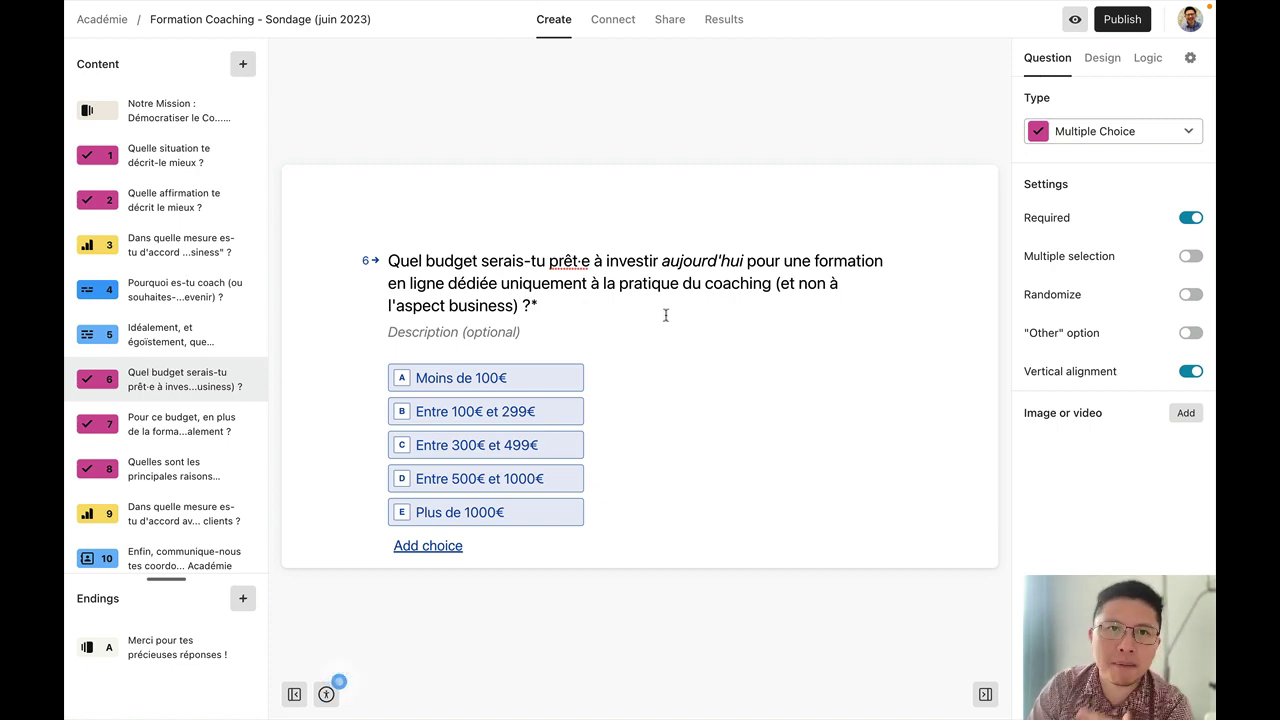
click(208, 428)
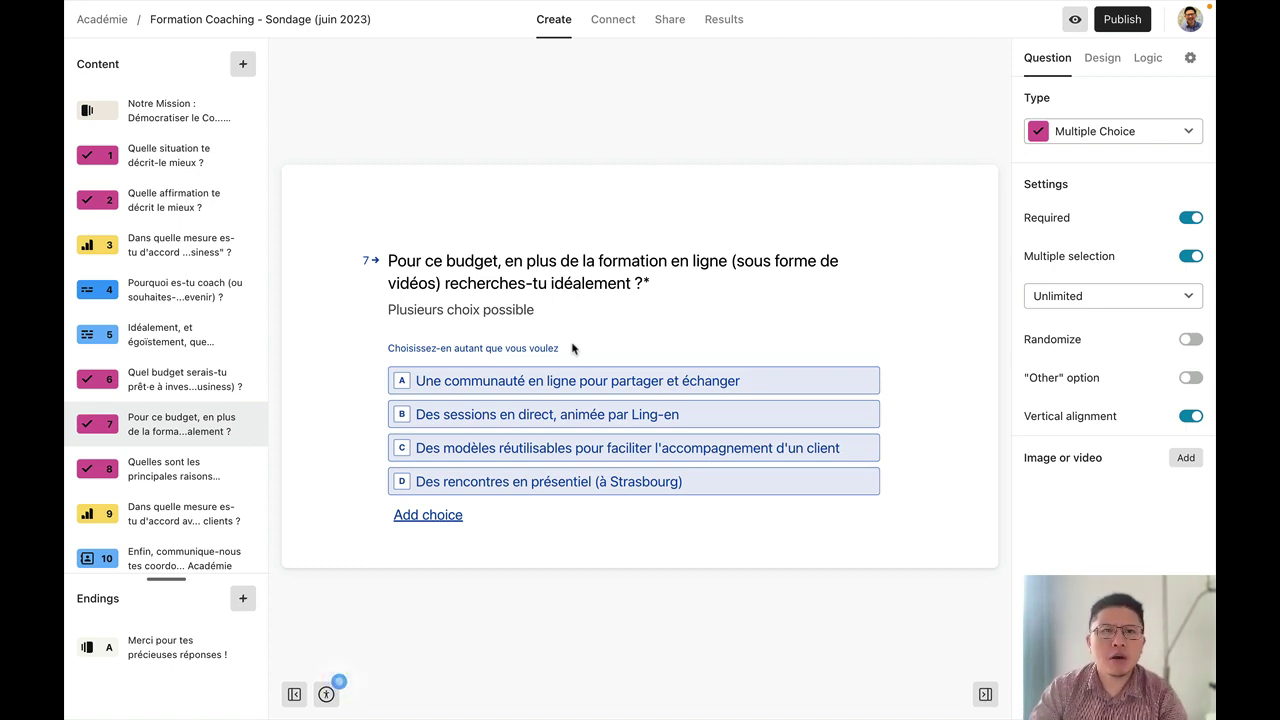
In question 7, insert ", que" after "vidéos)" and change the opening to "Pour le budget que vous avez indiqué".
click(441, 286)
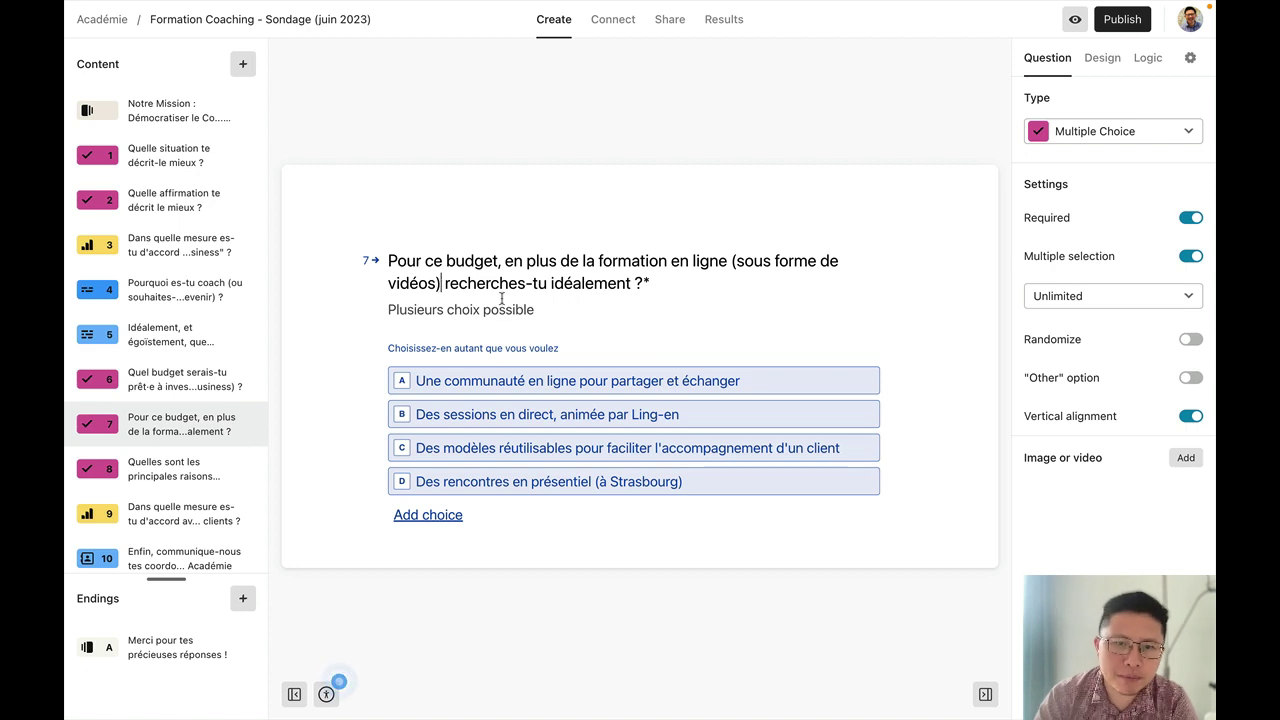
text(, que)
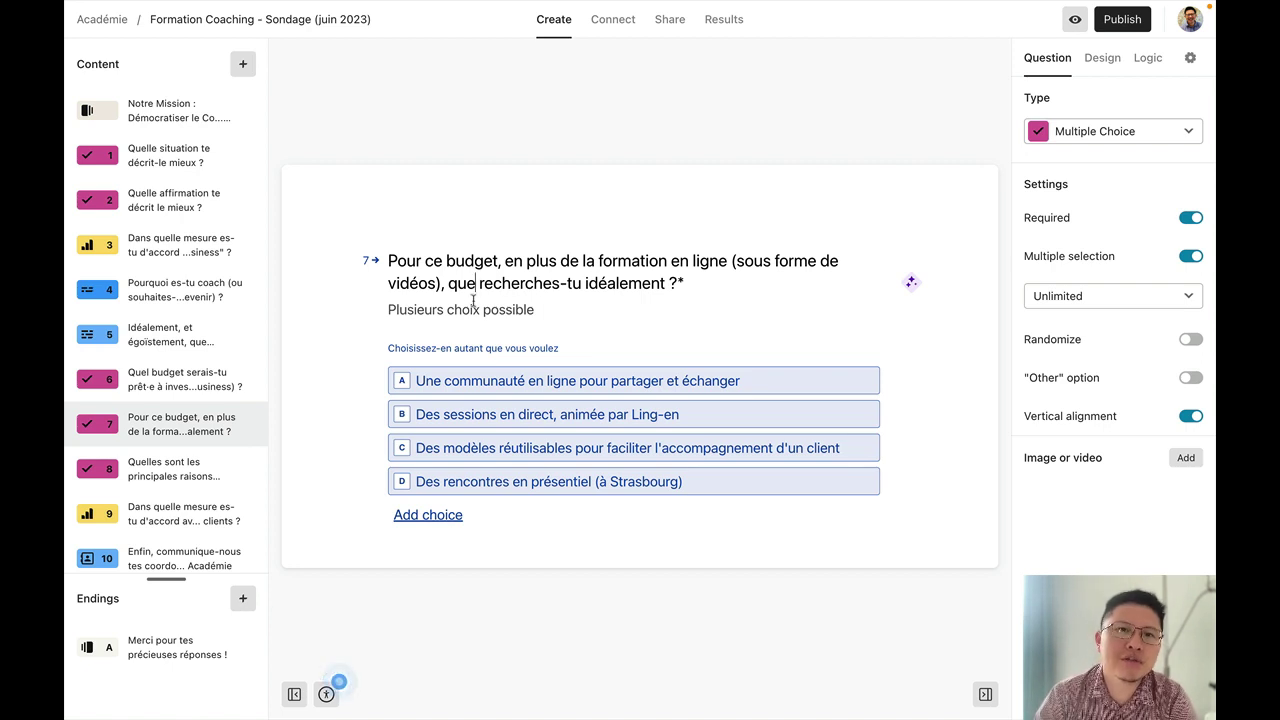
click(426, 262)
key(BackSpace)
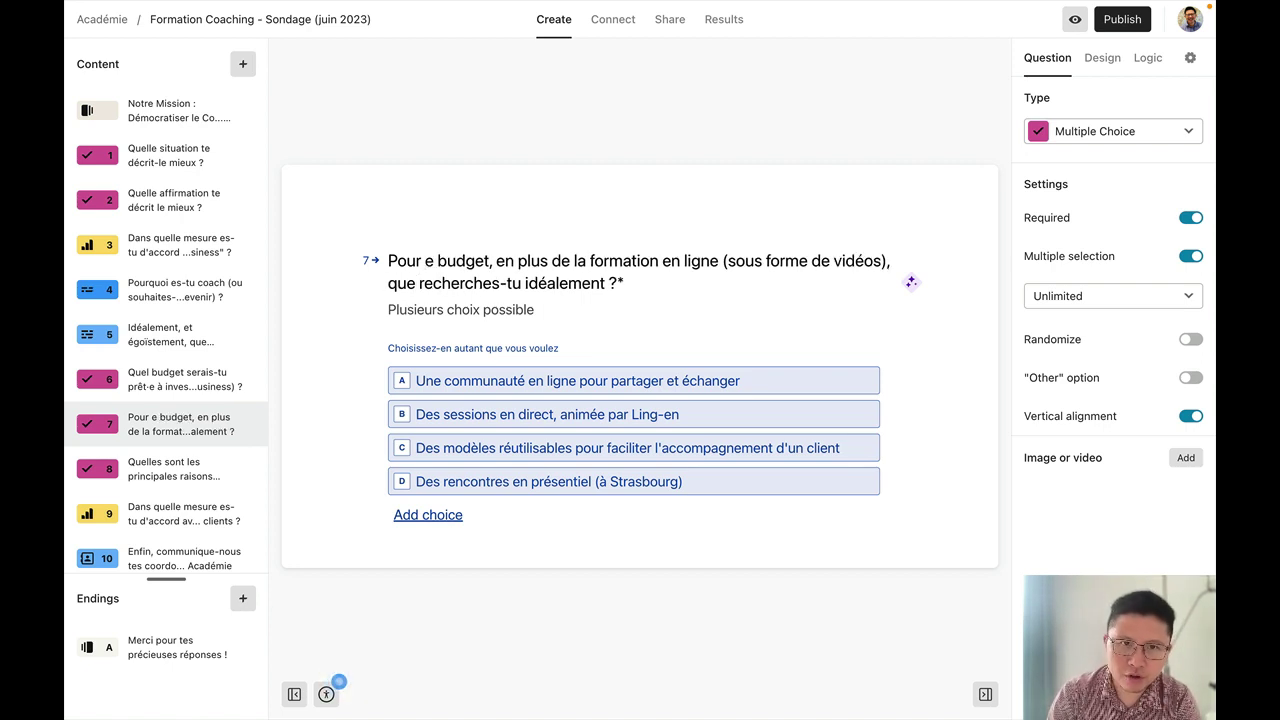
text(l)
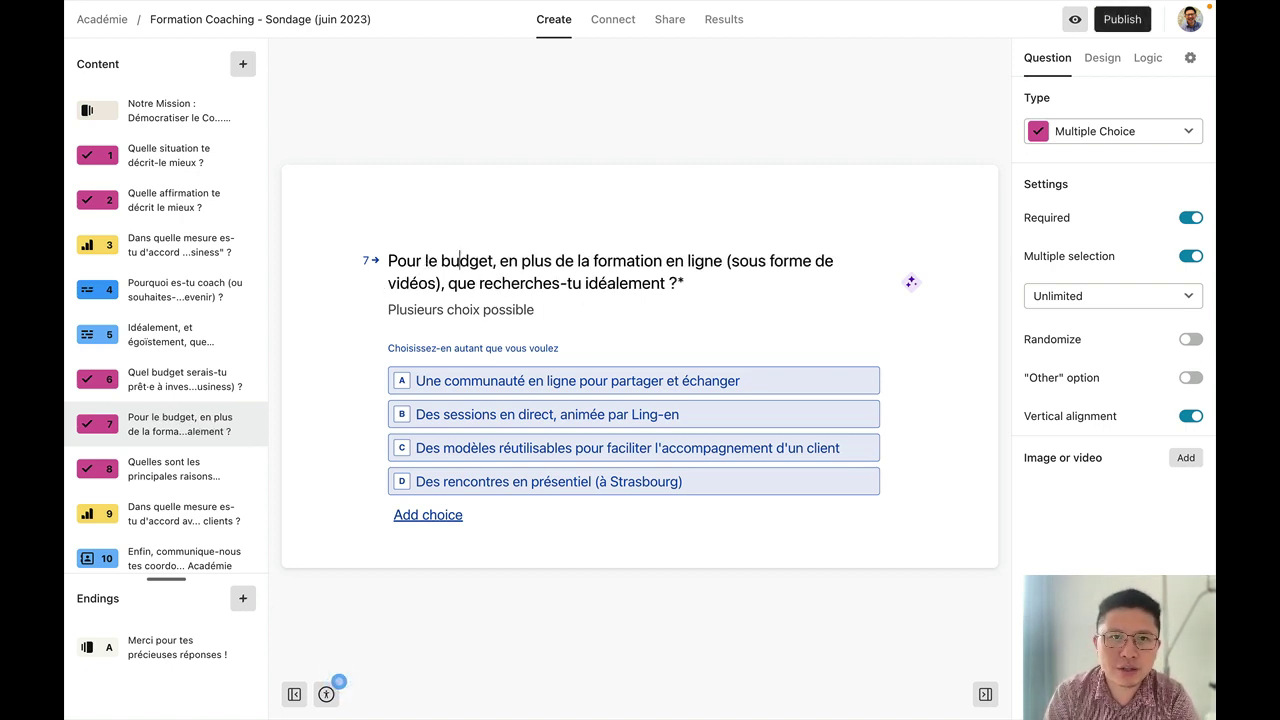
click(493, 261)
text(que vous avez )
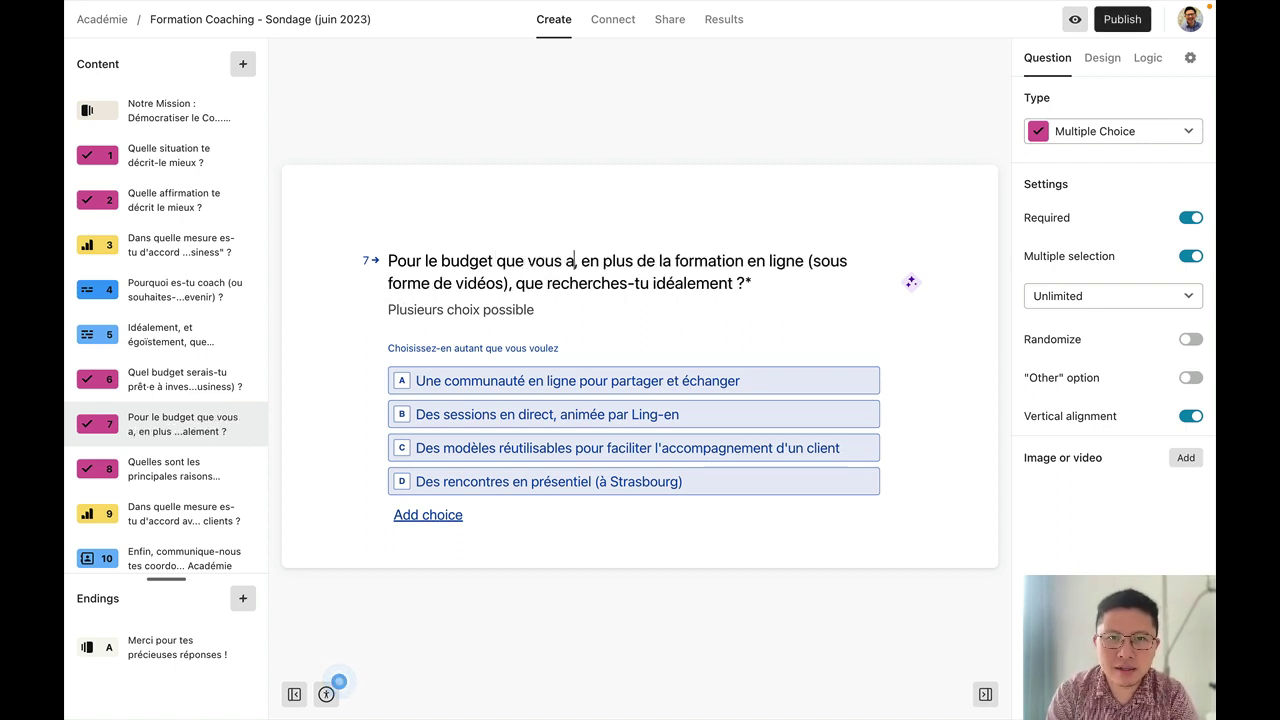
text(indiqué)
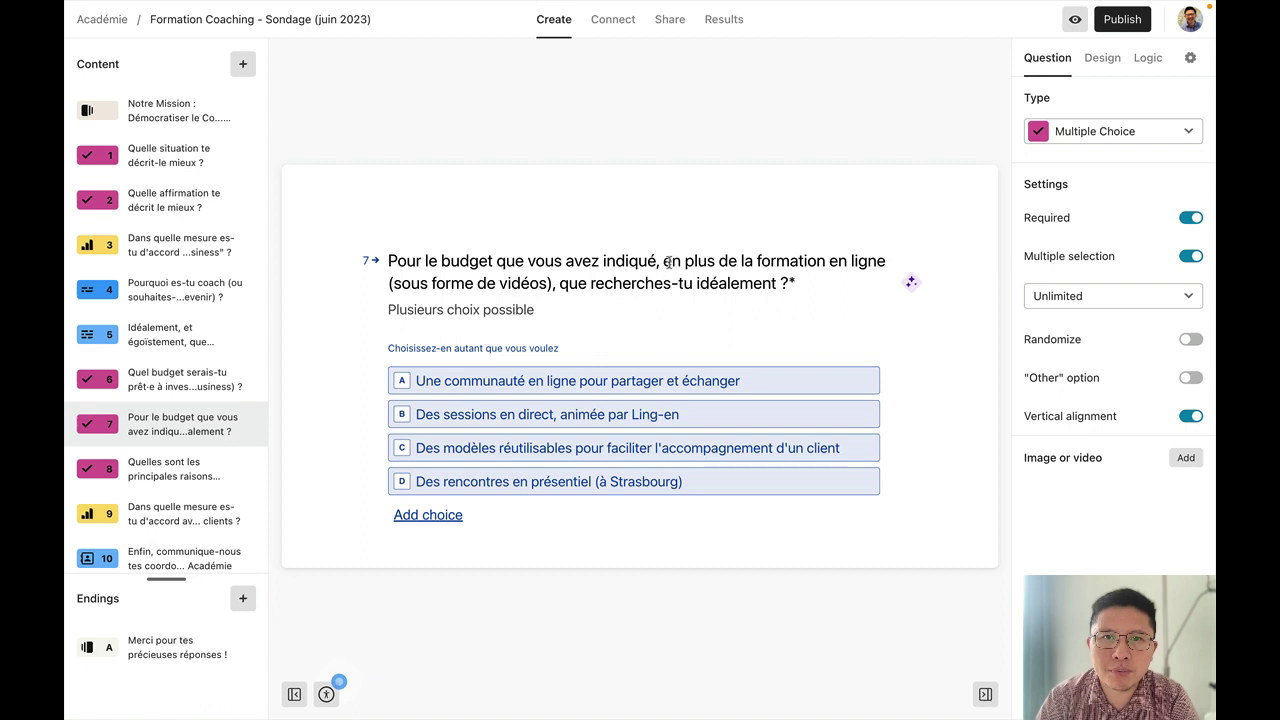
In question 7, insert "qui est prévue" after "formation en ligne" and "en plus" before the final question mark.
click(884, 258)
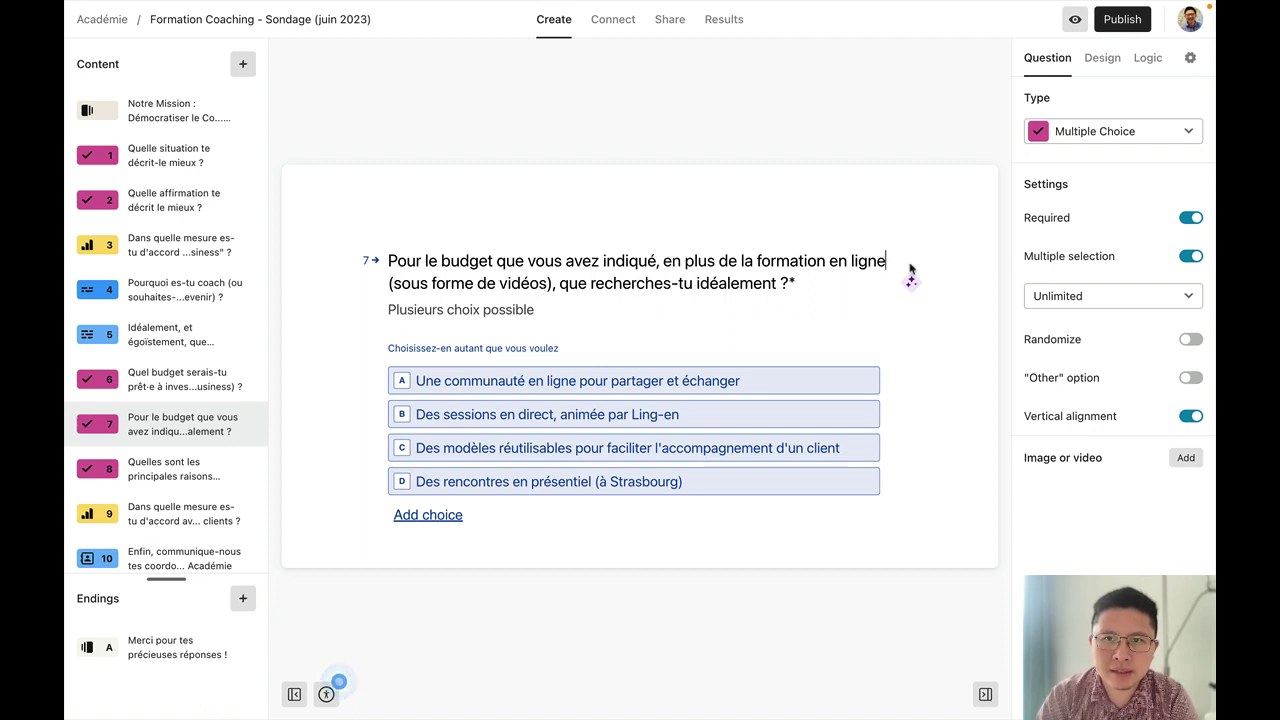
text(qui est prévu)
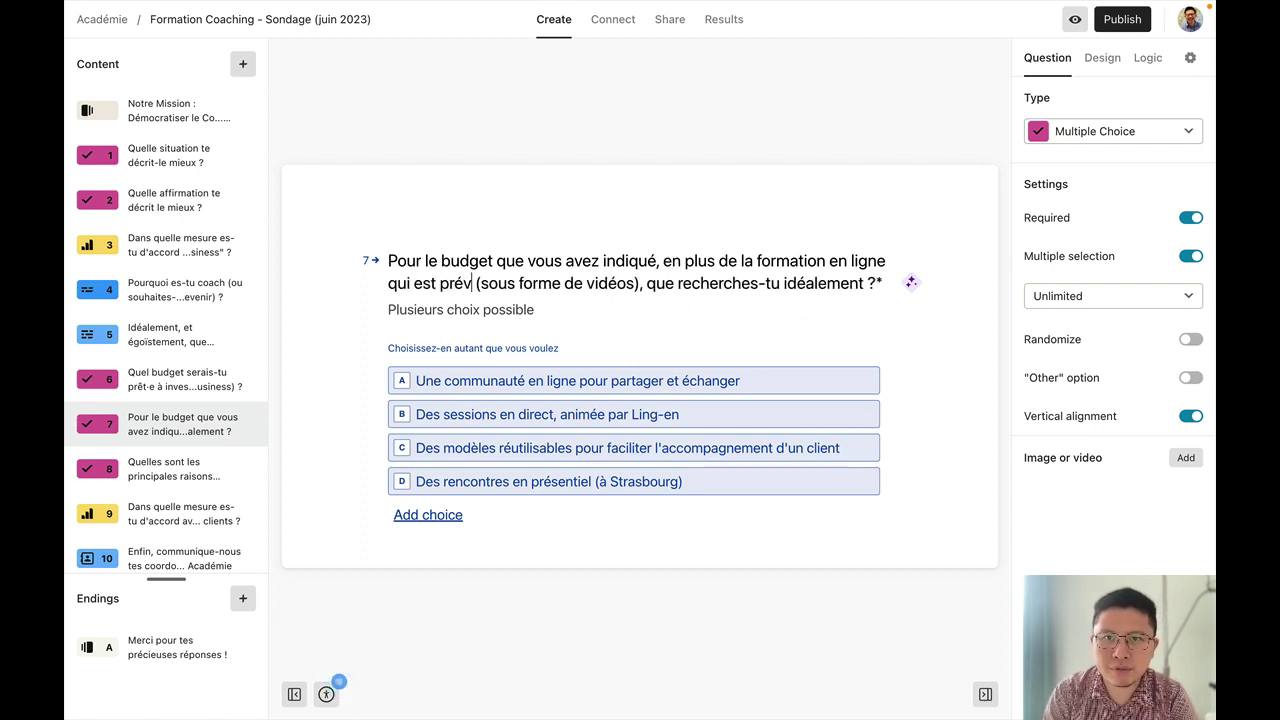
text(e)
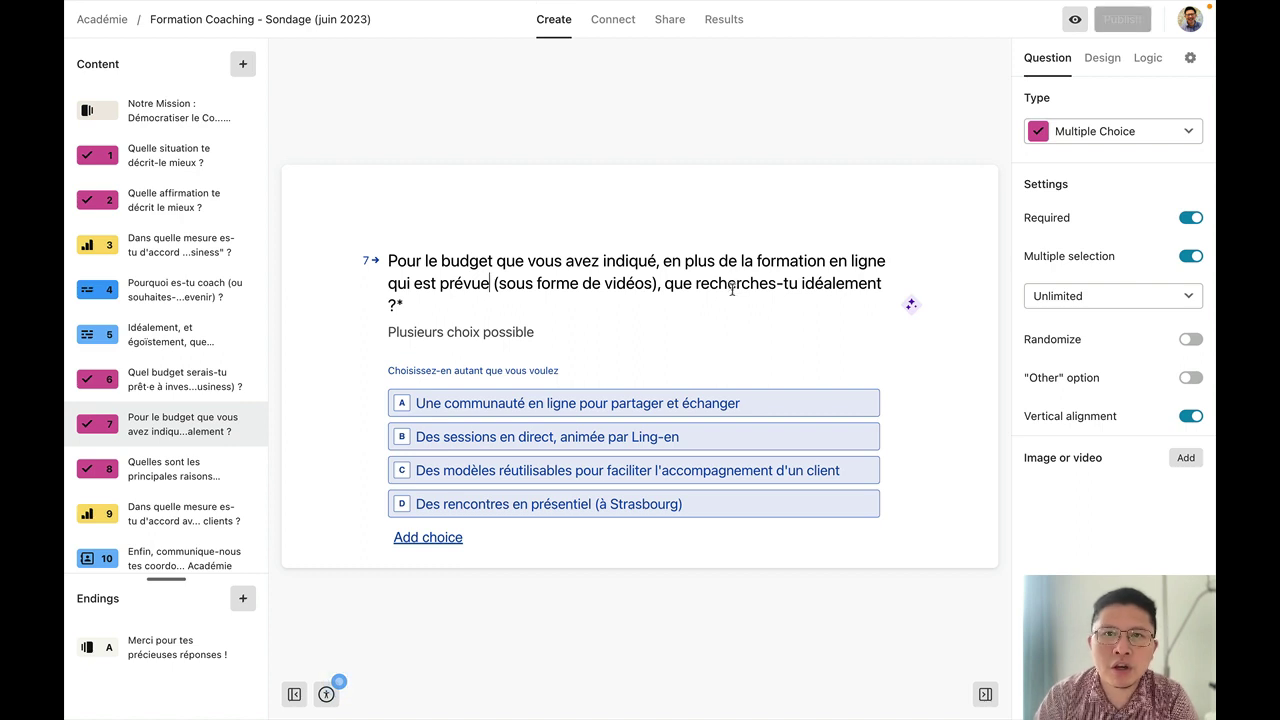
key(Down)
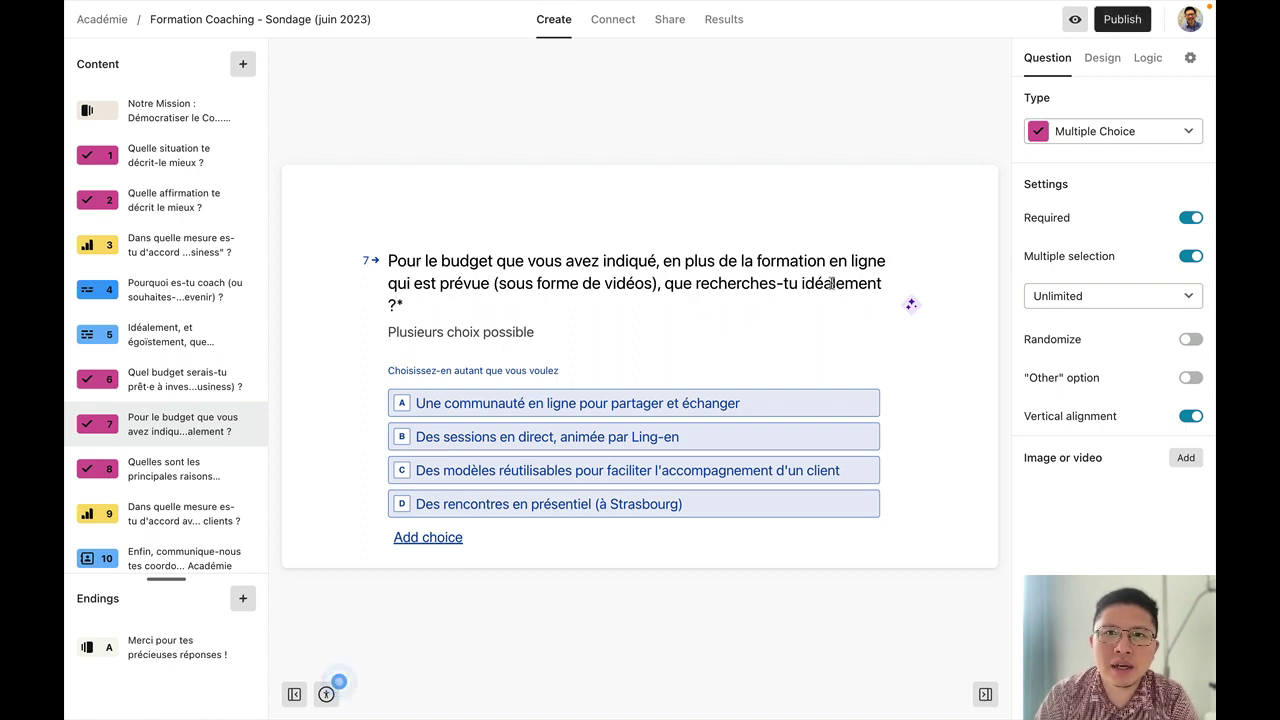
key(Left)
text(en plus)
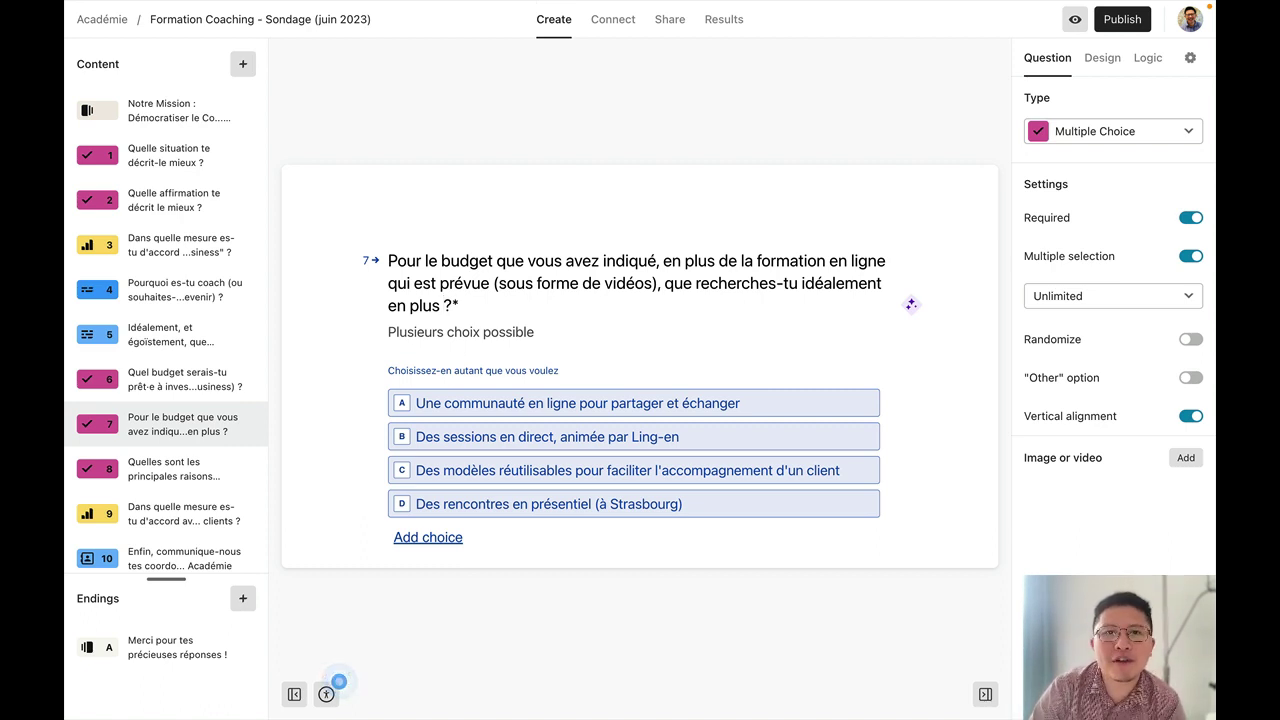
Review the answer choices of question 7, the wording and fields of questions 8 through 11, and the thank-you end screen.
scroll(590, 415, down, 1)
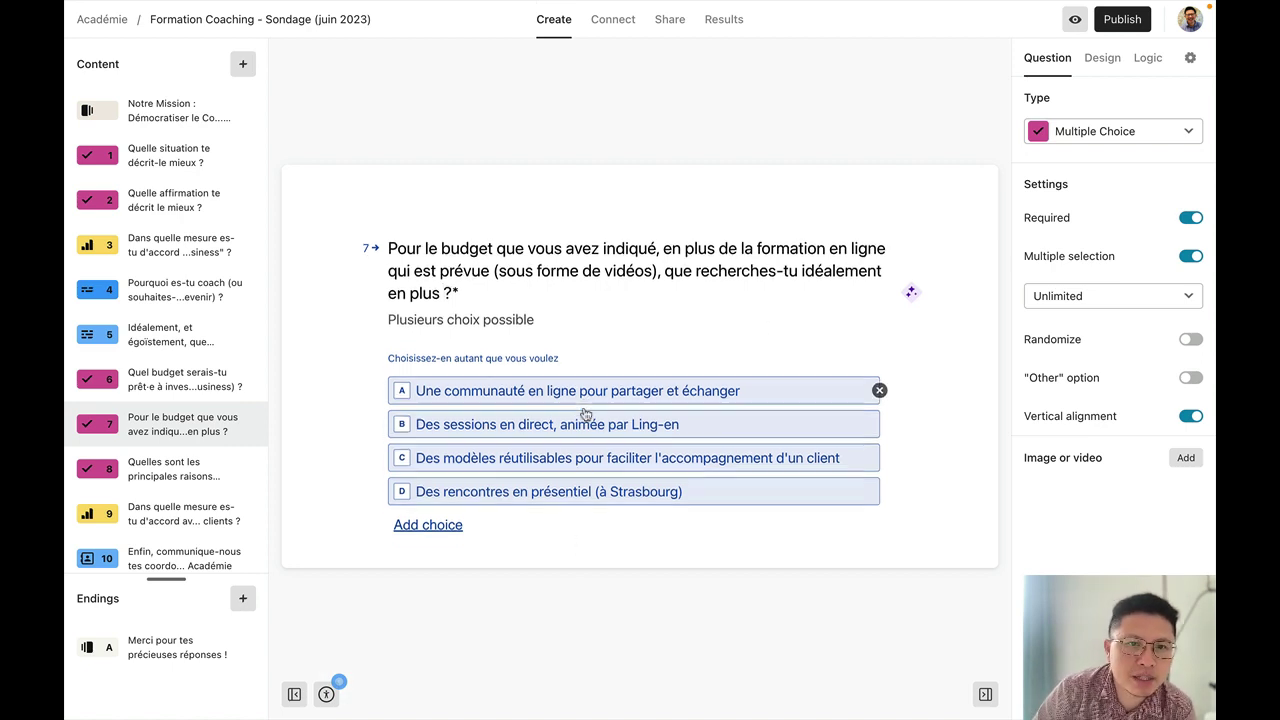
click(182, 476)
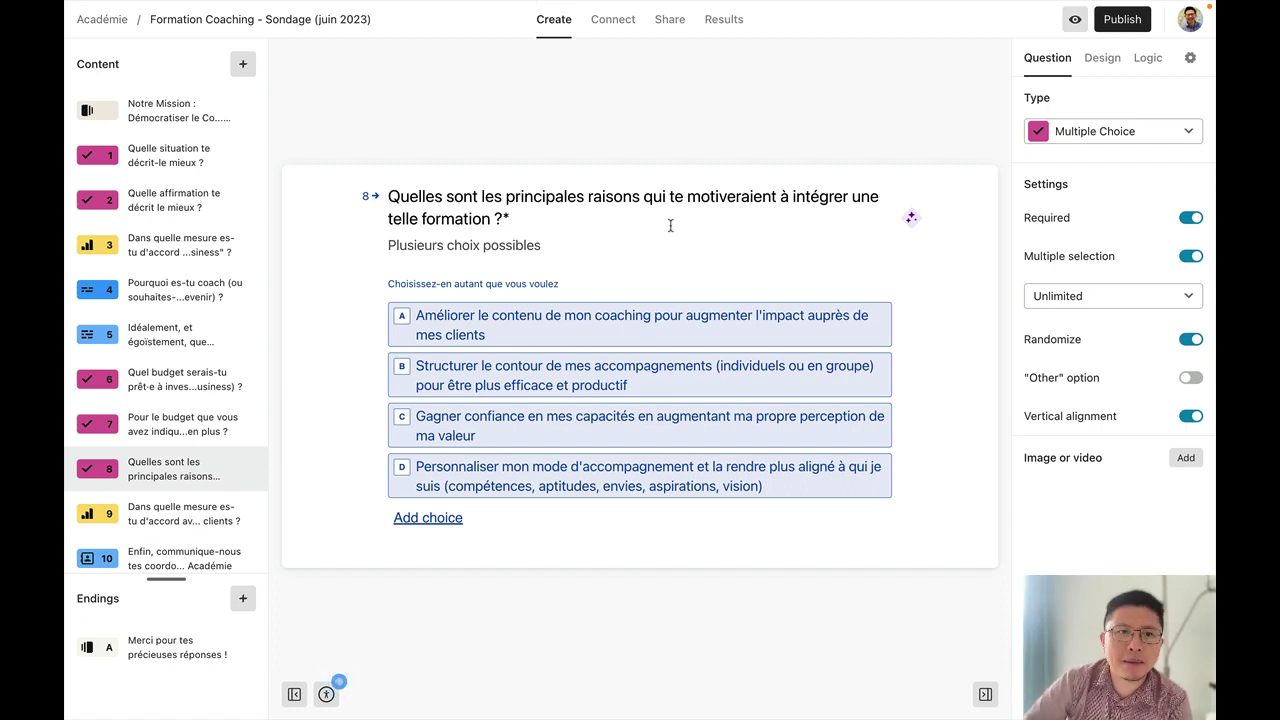
click(163, 516)
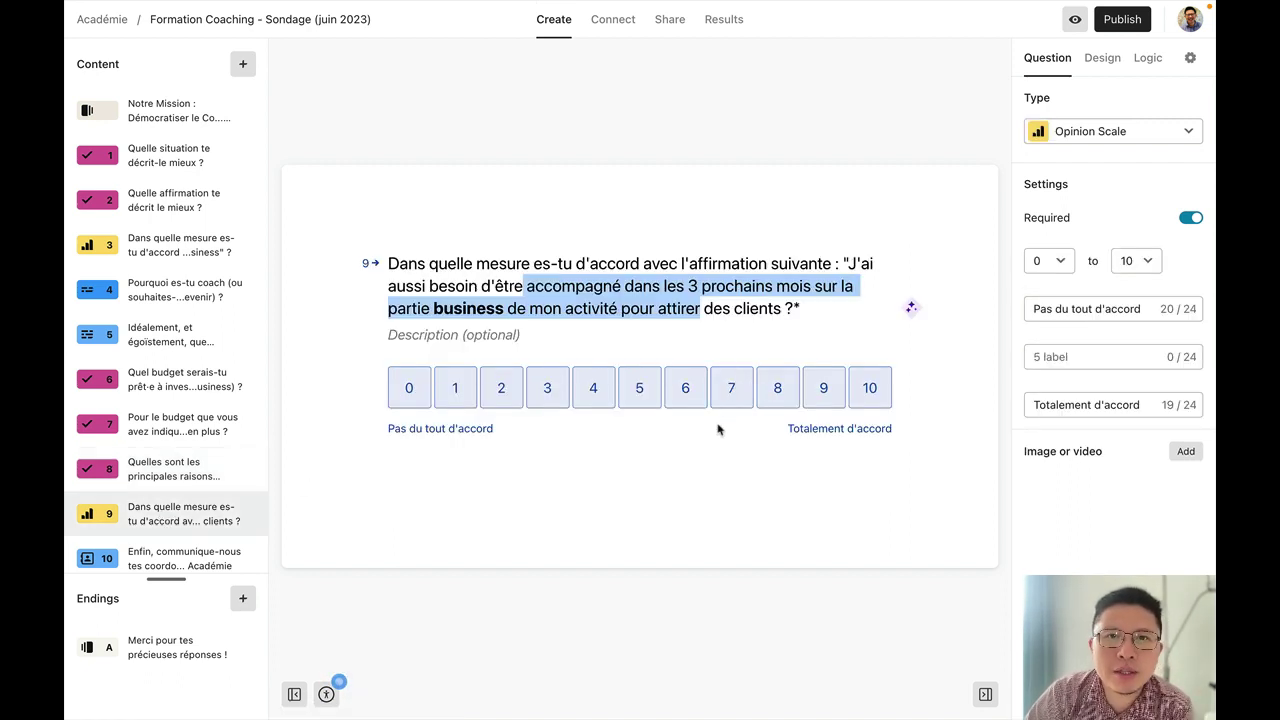
click(739, 308)
click(825, 308)
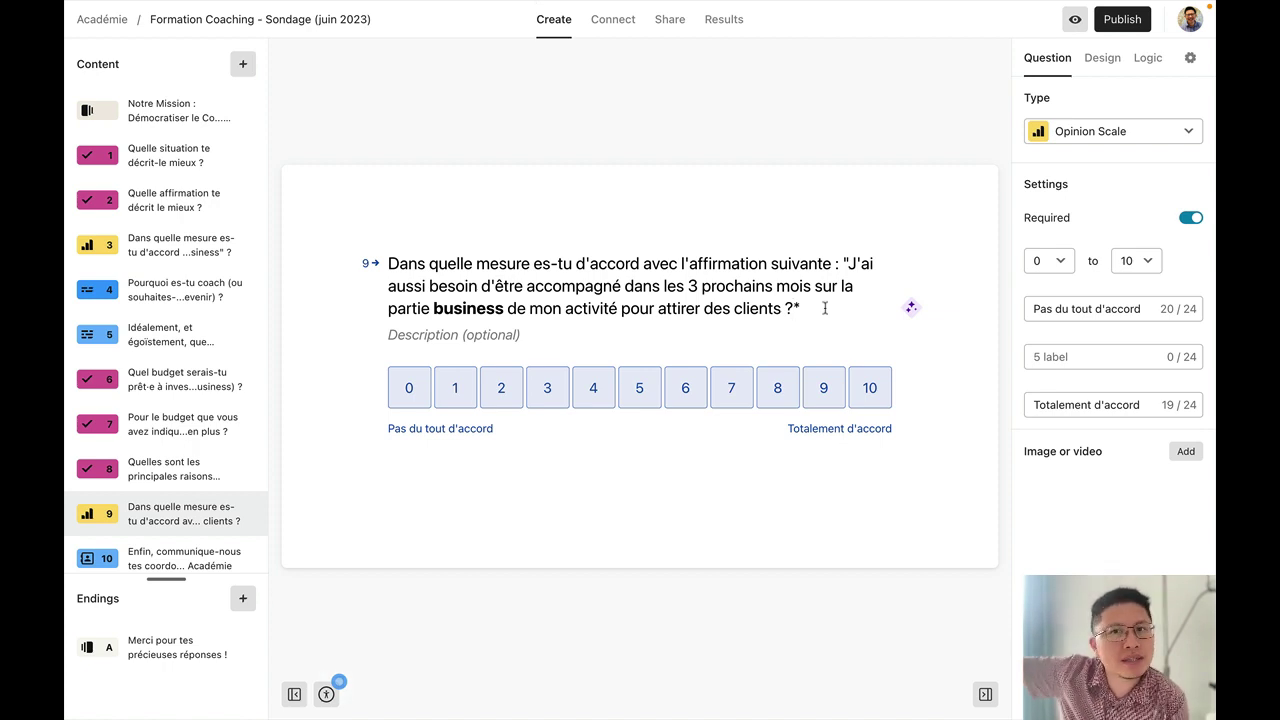
scroll(220, 414, down, 2)
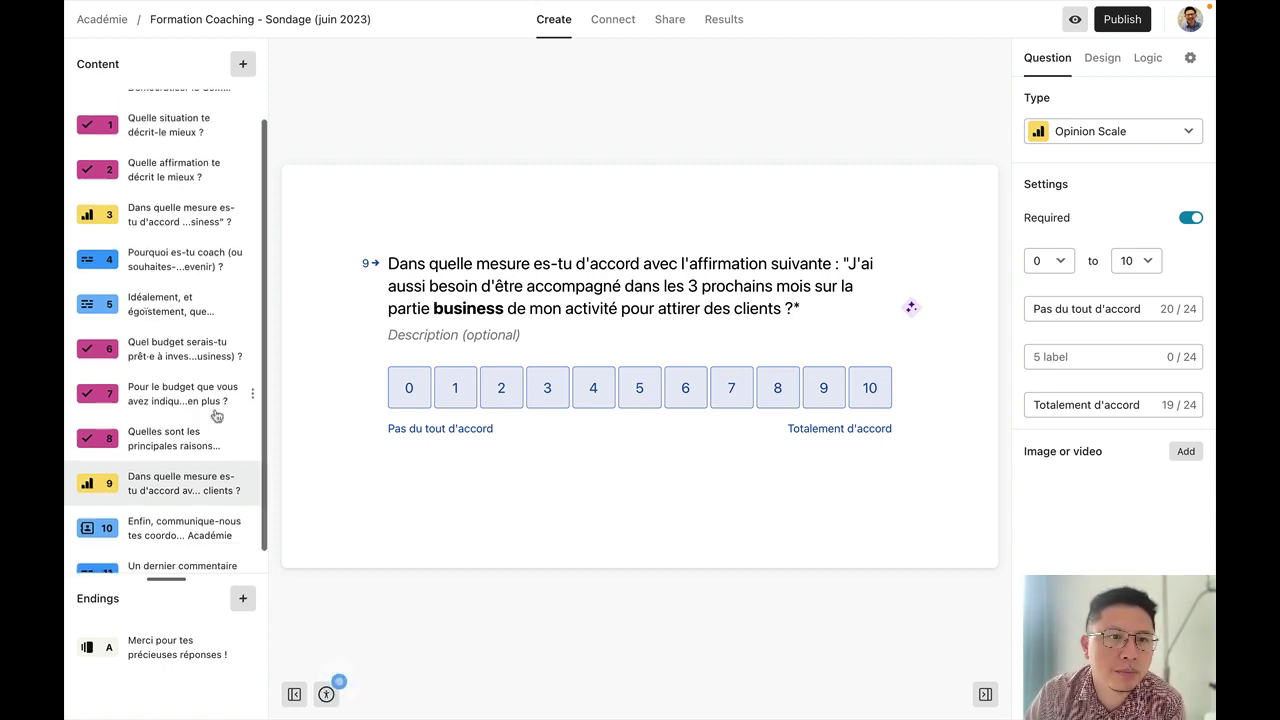
click(213, 512)
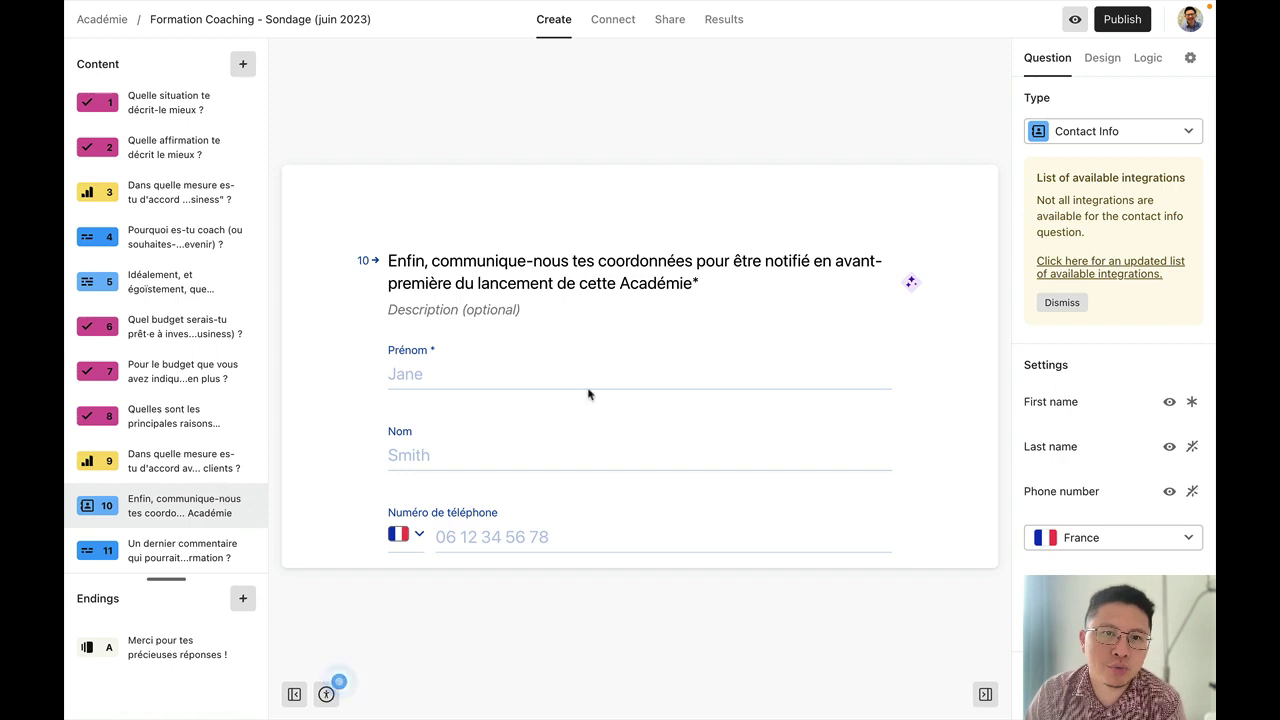
scroll(588, 388, down, 1)
scroll(588, 388, down, 2)
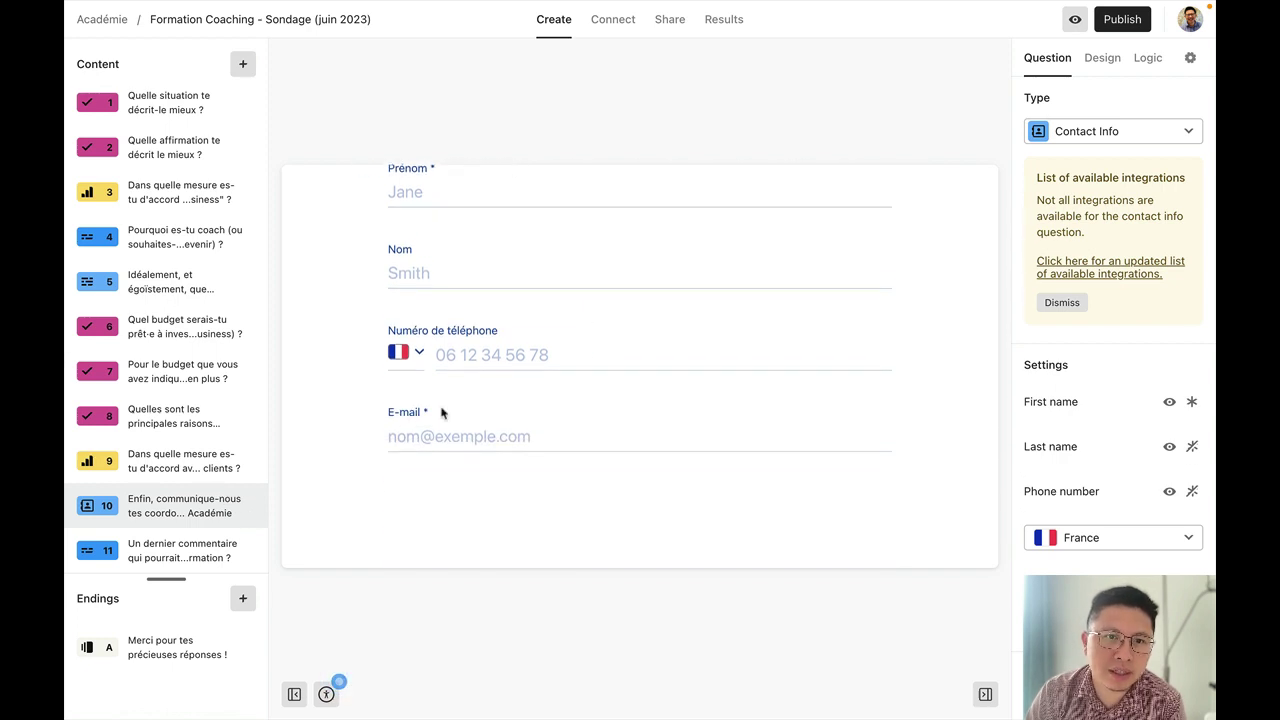
click(185, 558)
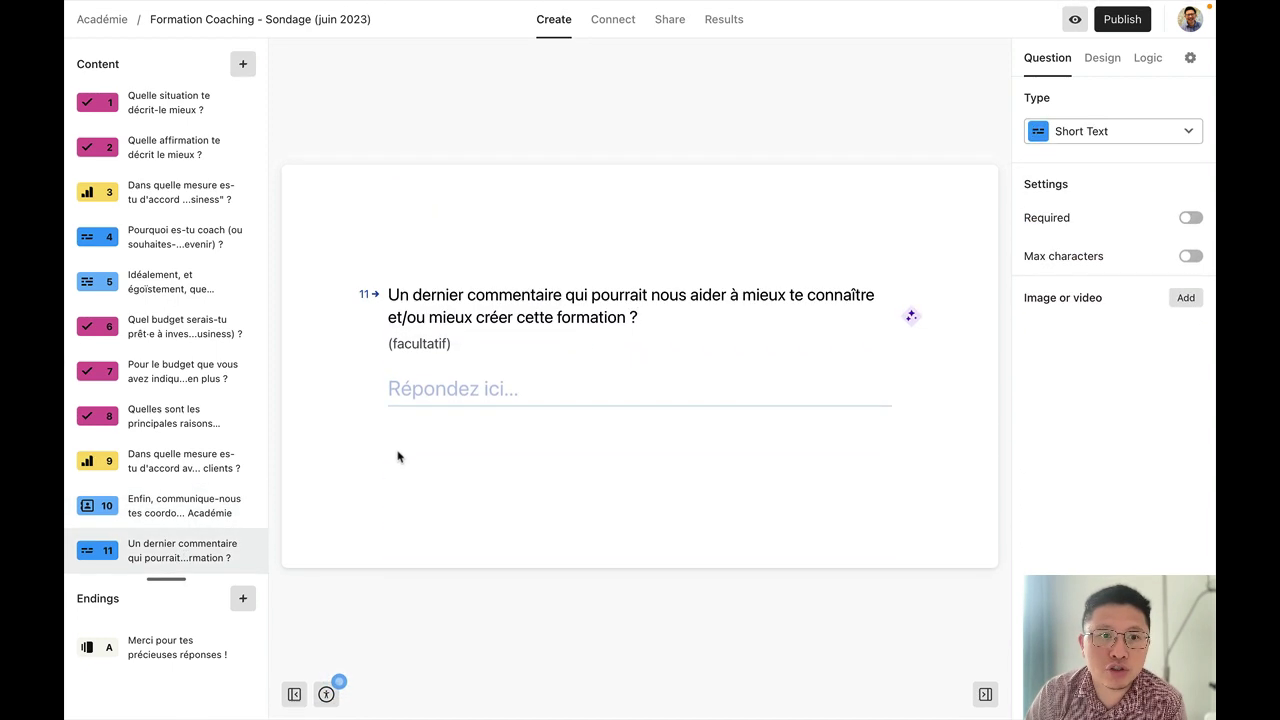
click(165, 647)
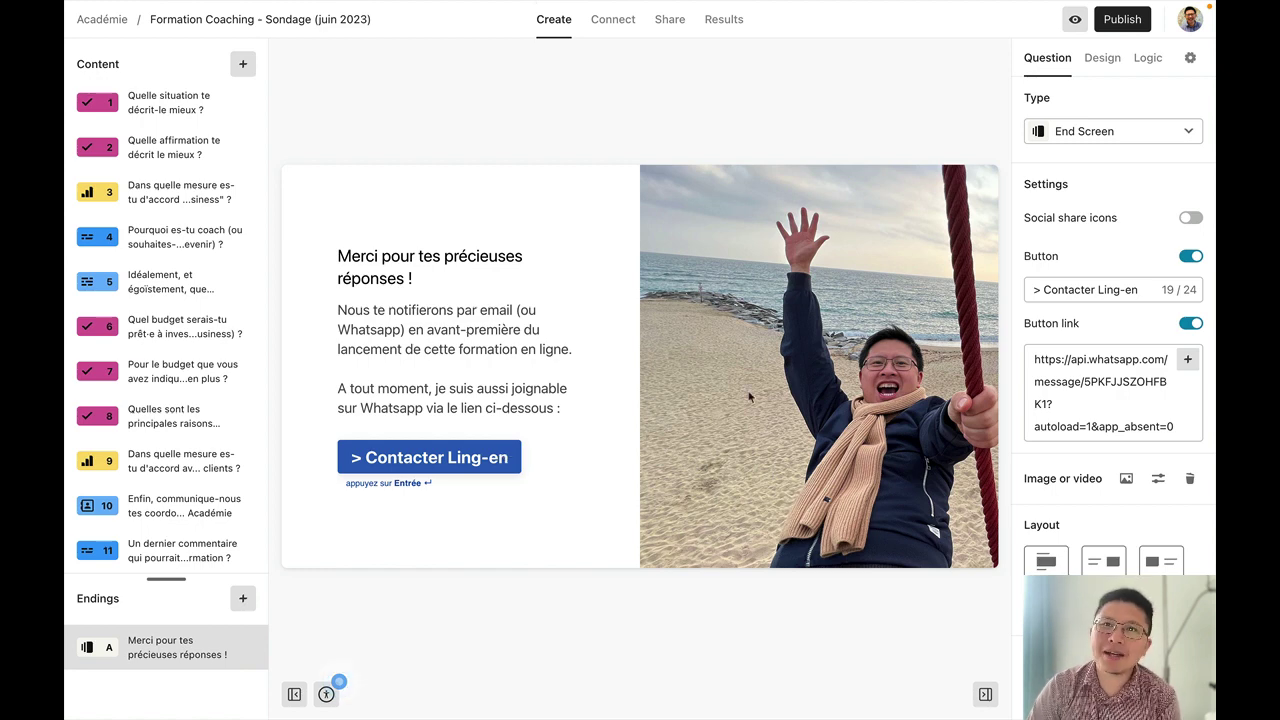
Publish the survey's changes and dismiss the link-sharing popup.
click(1122, 20)
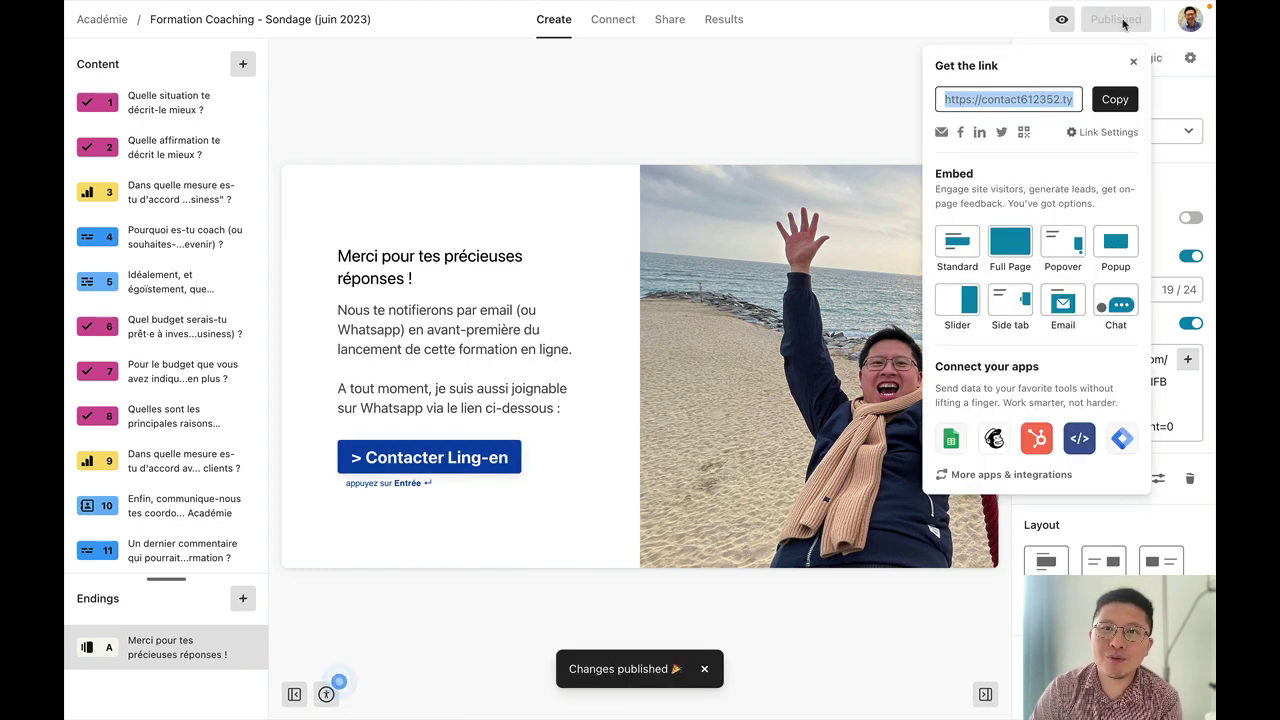
click(800, 77)
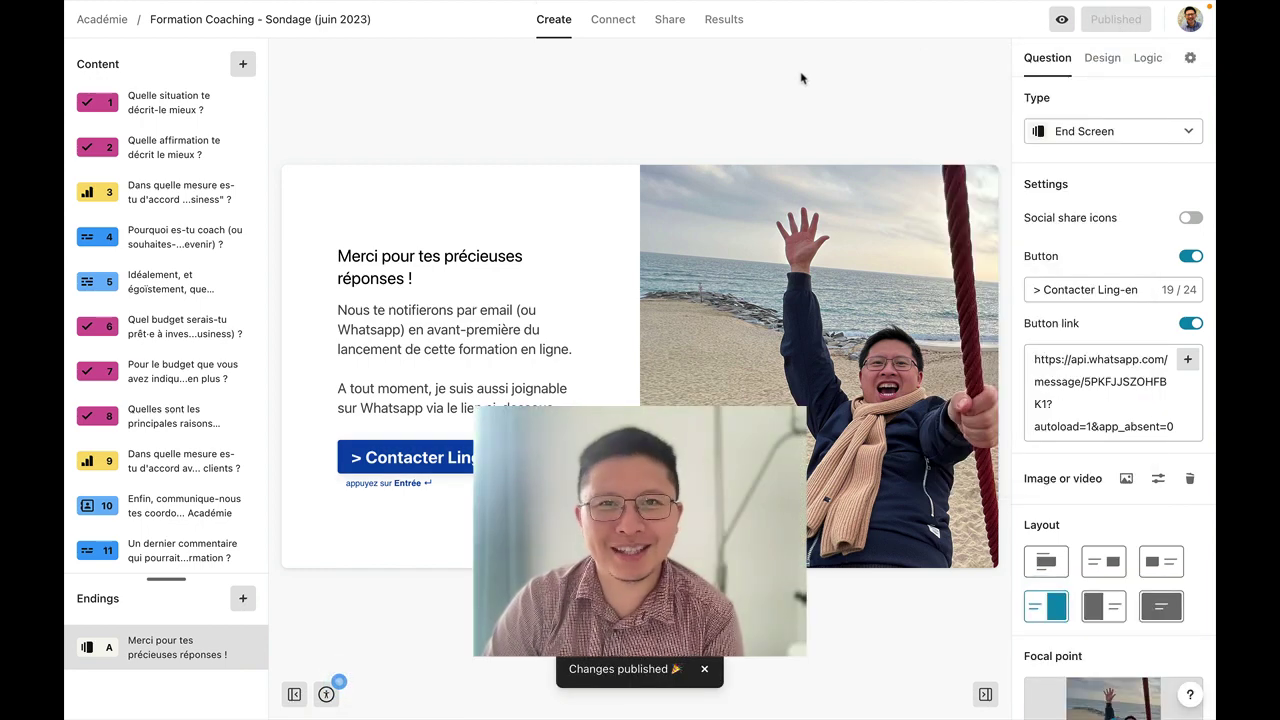